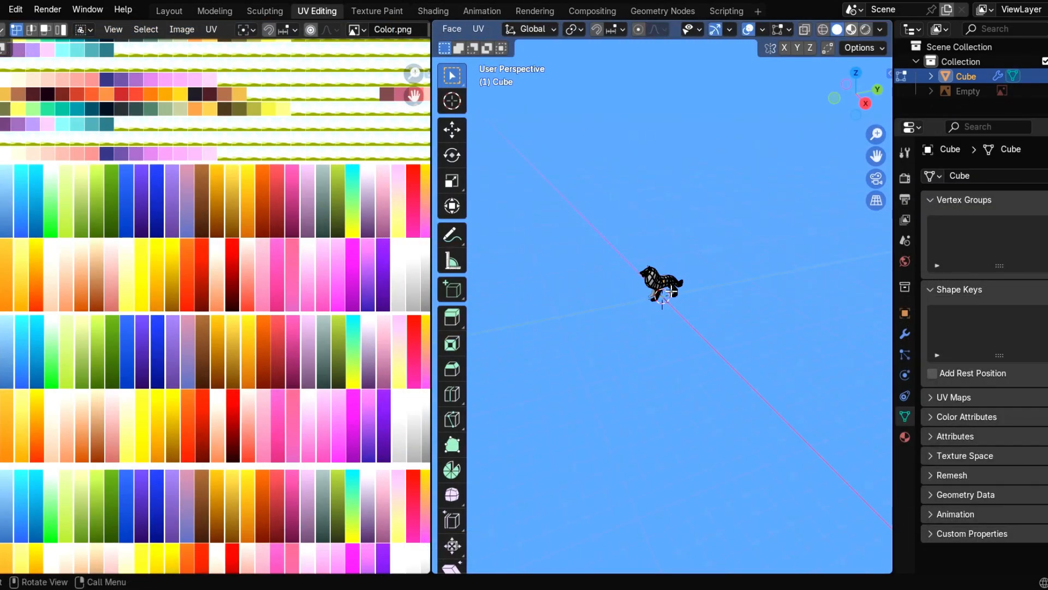
# View the wolf model from the right side in orthographic view and unhide its reference image.
pyautogui.scroll(3, 671, 292)
pyautogui.press('KP_3')
pyautogui.scroll(4, 672, 291)
pyautogui.keyDown('shift'); pyautogui.moveTo(671, 292); pyautogui.dragTo(662, 340, button='middle'); pyautogui.keyUp('shift')
pyautogui.click(1047, 91)
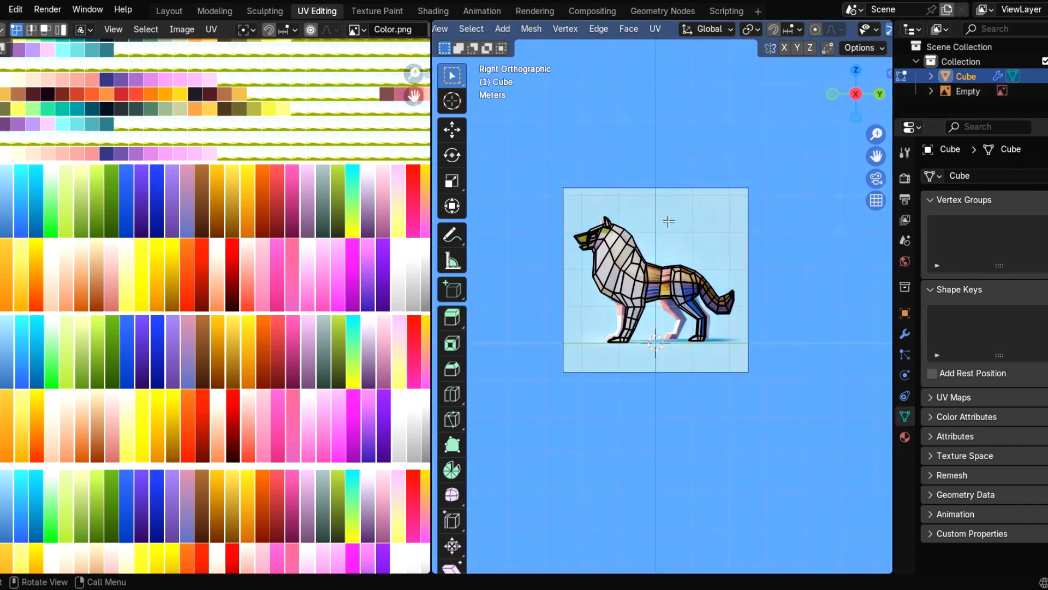
# Duplicate the wolf reference image and place the copy above and behind the wolf, clear of the model.
pyautogui.press('Tab')
pyautogui.click(670, 186)
pyautogui.hotkey('shift', 'd')
pyautogui.click(738, 160)
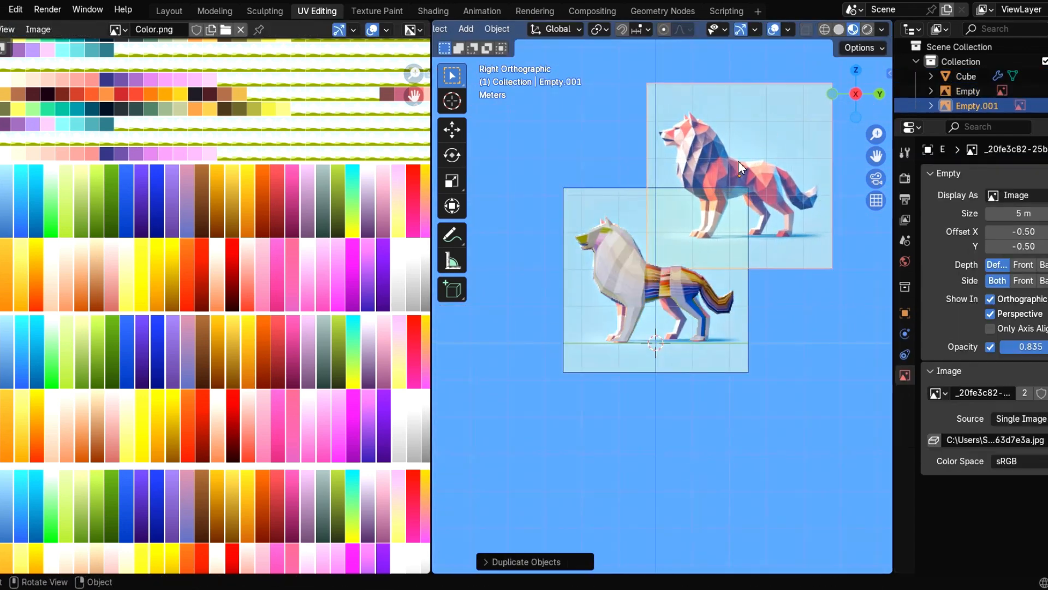
pyautogui.hotkey('shift', 'g')
pyautogui.click(725, 185)
pyautogui.keyDown('shift'); pyautogui.moveTo(725, 186); pyautogui.dragTo(693, 206, button='middle'); pyautogui.keyUp('shift')
pyautogui.press('g')
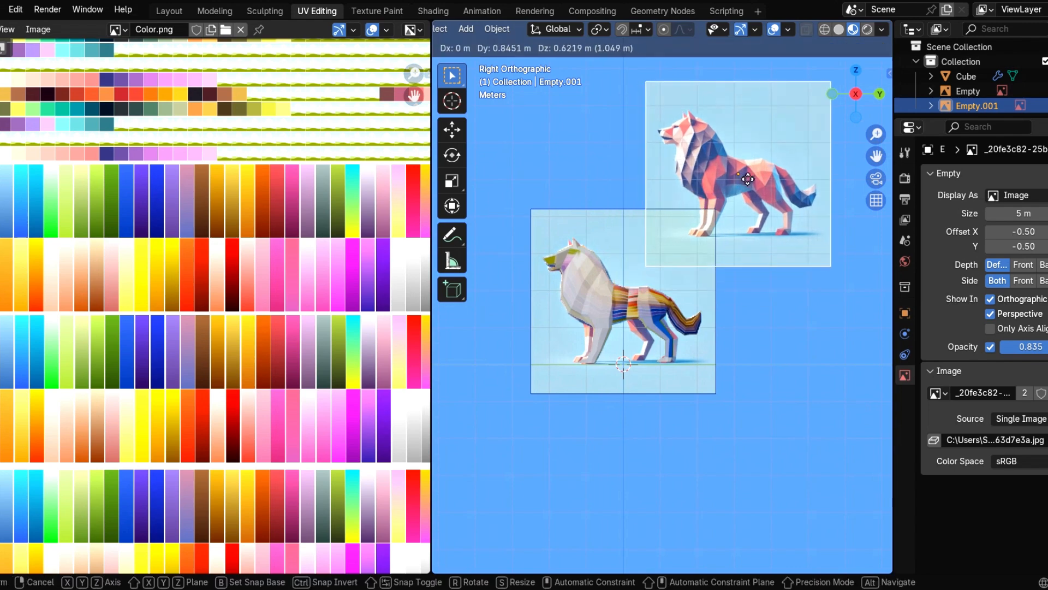
pyautogui.click(747, 179)
# Select the whole wolf mesh and unwrap it with Project from View in the side view.
pyautogui.click(590, 296)
pyautogui.press('Tab')
pyautogui.press('a')
pyautogui.press('u')
pyautogui.moveTo(672, 376)
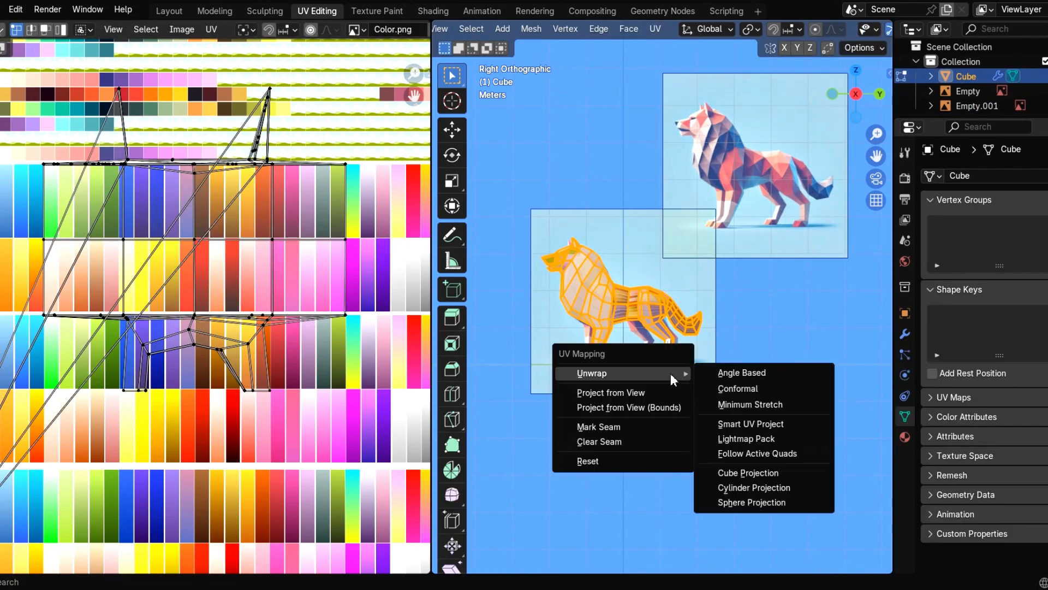
pyautogui.click(596, 389)
# Scale down all of the wolf's UVs and move them onto the bottom row of the colour palette.
pyautogui.press('Home')
pyautogui.press('a')
pyautogui.press('s')
pyautogui.click(198, 344)
pyautogui.moveTo(197, 344); pyautogui.dragTo(274, 182, button='middle')
pyautogui.scroll(4, 250, 295)
pyautogui.press('g')
pyautogui.click(248, 313)
pyautogui.press('g')
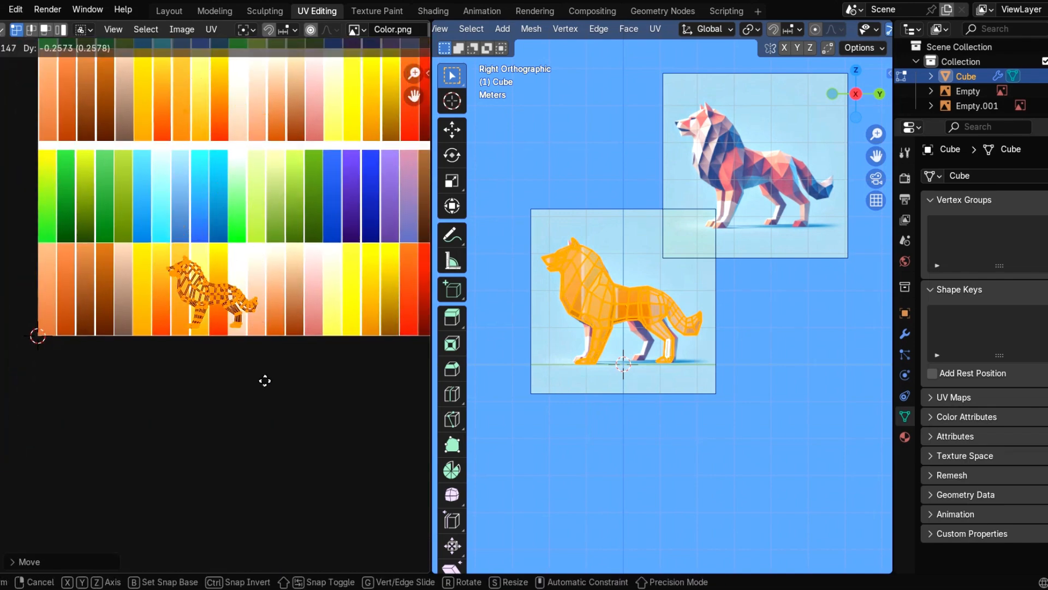
pyautogui.click(285, 340)
# Shrink the wolf's UVs along X and Y and place them on the yellow-to-orange gradient strip of the bottom row.
pyautogui.scroll(2, 285, 340)
pyautogui.press('s')
pyautogui.press('x')
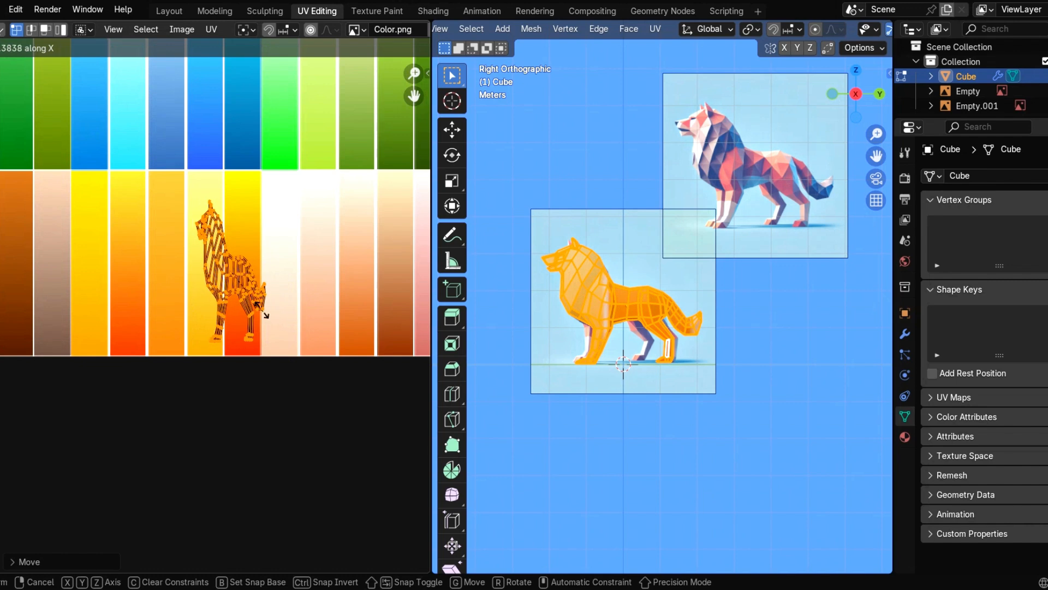
pyautogui.click(235, 298)
pyautogui.press('s')
pyautogui.press('y')
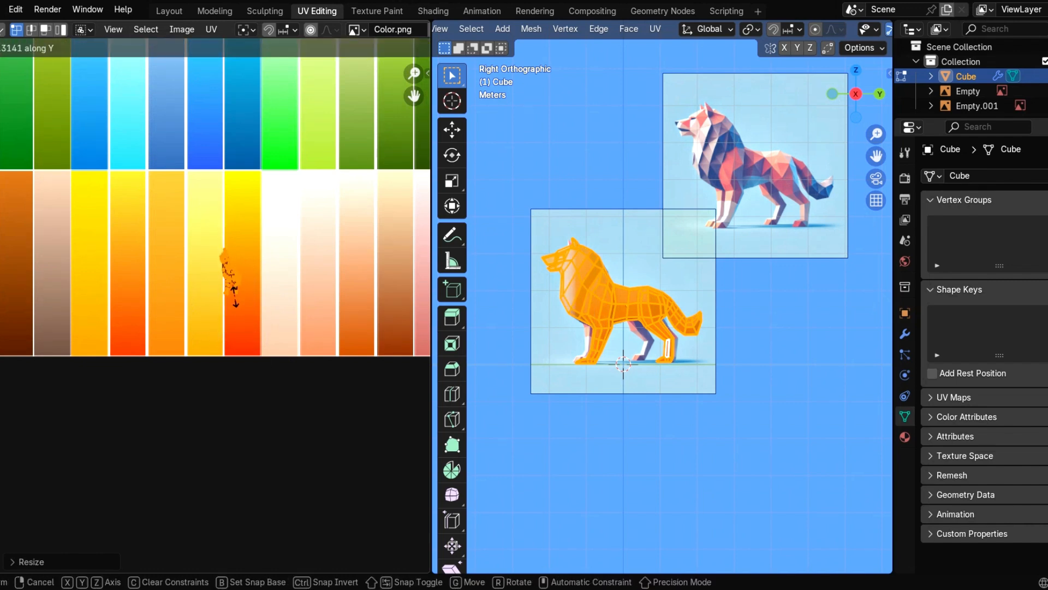
pyautogui.click(132, 345)
pyautogui.press('Tab')
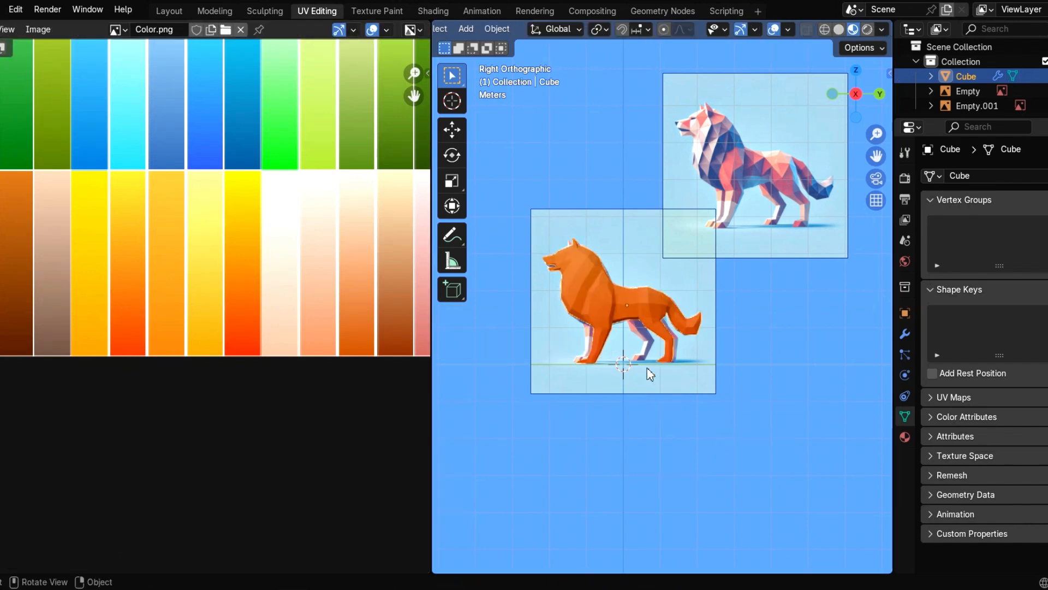
# Recolour the chest, belly and tail-tip faces by moving their UVs onto a pale peach strip of the palette.
pyautogui.moveTo(648, 370); pyautogui.dragTo(620, 316, button='middle')
pyautogui.scroll(2, 597, 291)
pyautogui.press('Tab')
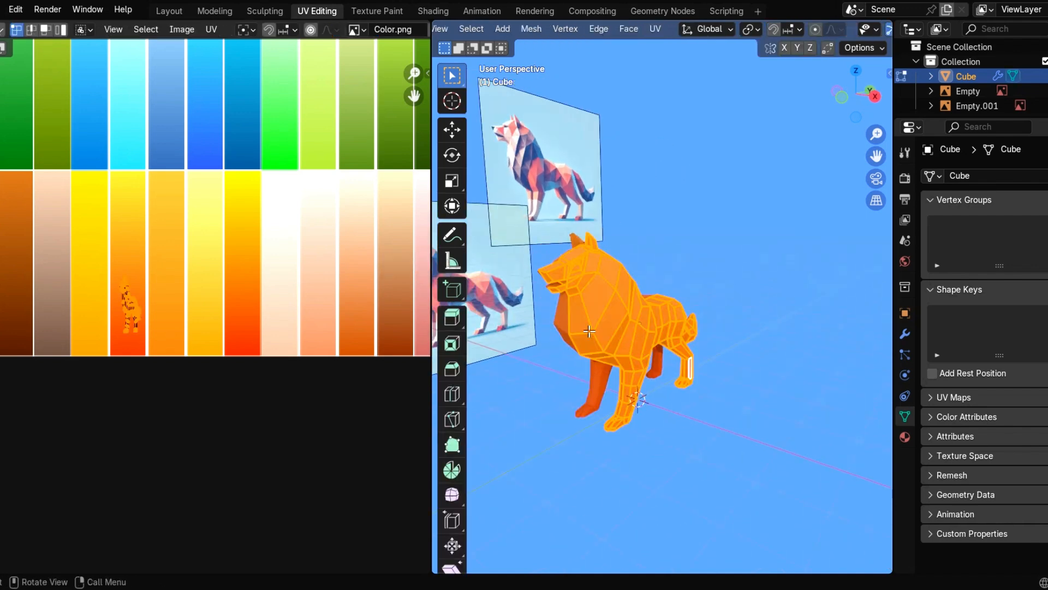
pyautogui.scroll(2, 619, 315)
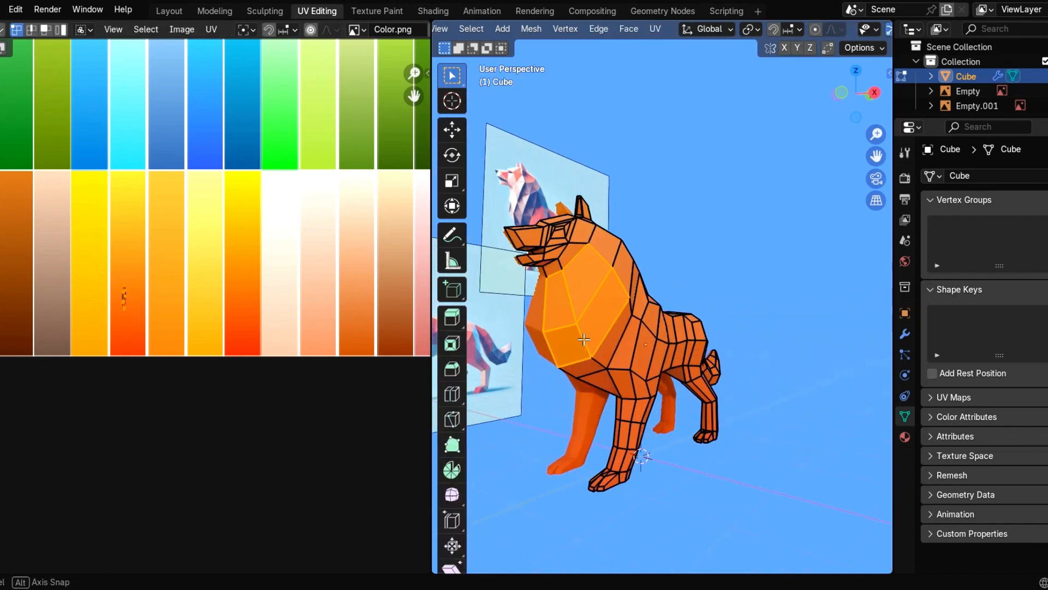
pyautogui.moveTo(584, 340); pyautogui.dragTo(689, 378, button='middle')
pyautogui.keyDown('ctrl'); pyautogui.click(638, 458); pyautogui.keyUp('ctrl')
pyautogui.scroll(2, 680, 368)
pyautogui.keyDown('shift'); pyautogui.moveTo(770, 395); pyautogui.dragTo(251, 307, button='middle'); pyautogui.keyUp('shift')
pyautogui.keyDown('alt'); pyautogui.keyDown('shift'); pyautogui.click(742, 388); pyautogui.keyUp('shift'); pyautogui.keyUp('alt')
pyautogui.keyDown('alt'); pyautogui.keyDown('shift'); pyautogui.click(750, 383); pyautogui.keyUp('shift'); pyautogui.keyUp('alt')
pyautogui.scroll(-2, 190, 333)
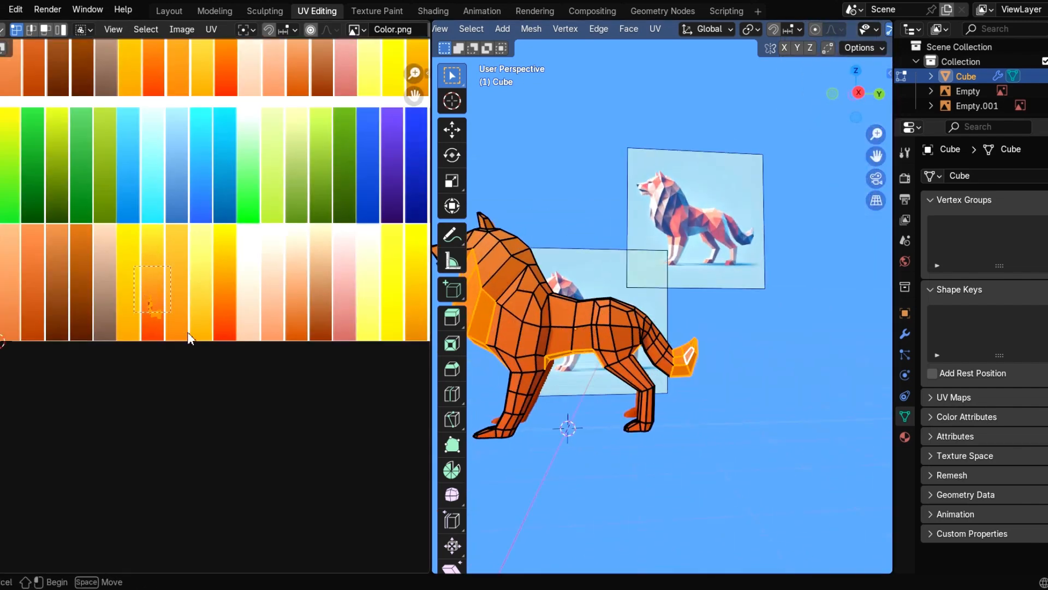
pyautogui.press('g')
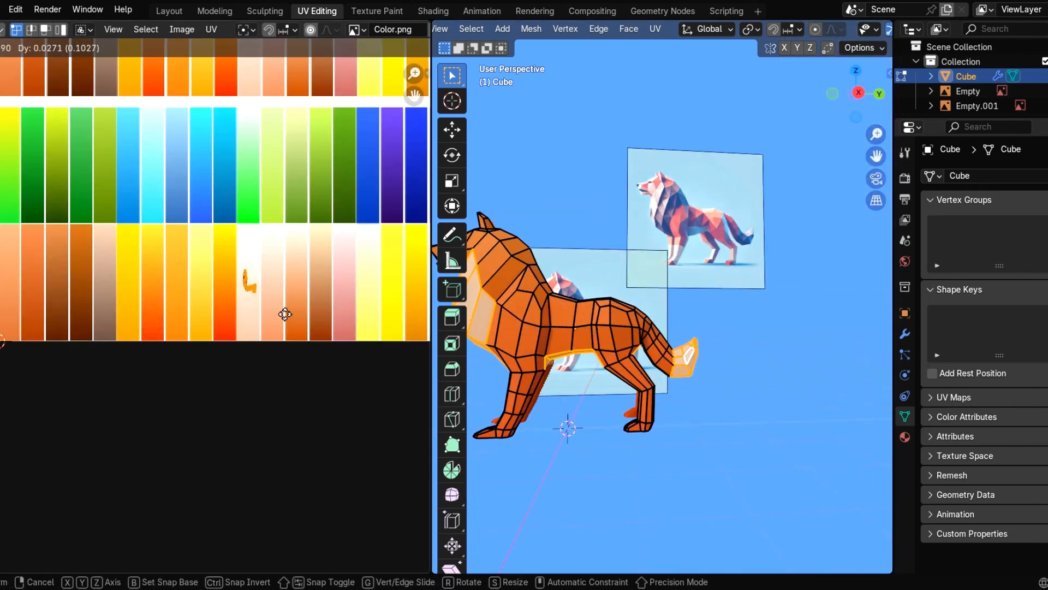
pyautogui.click(311, 337)
# Select the loop at the end of the wolf's tail and delete the end geometry.
pyautogui.press('Tab')
pyautogui.click(660, 346)
pyautogui.moveTo(659, 349); pyautogui.dragTo(598, 371, button='middle')
pyautogui.scroll(2, 638, 362)
pyautogui.press('Tab')
pyautogui.scroll(3, 702, 399)
pyautogui.keyDown('shift'); pyautogui.moveTo(701, 399); pyautogui.dragTo(644, 356, button='middle'); pyautogui.keyUp('shift')
pyautogui.keyDown('alt'); pyautogui.click(625, 349); pyautogui.keyUp('alt')
pyautogui.scroll(2, 631, 424)
pyautogui.press('x')
pyautogui.click(632, 431)
# Close the opening at the tail tip, cut the new face and pull its vertex outward into a point.
pyautogui.scroll(3, 625, 355)
pyautogui.press('Tab')
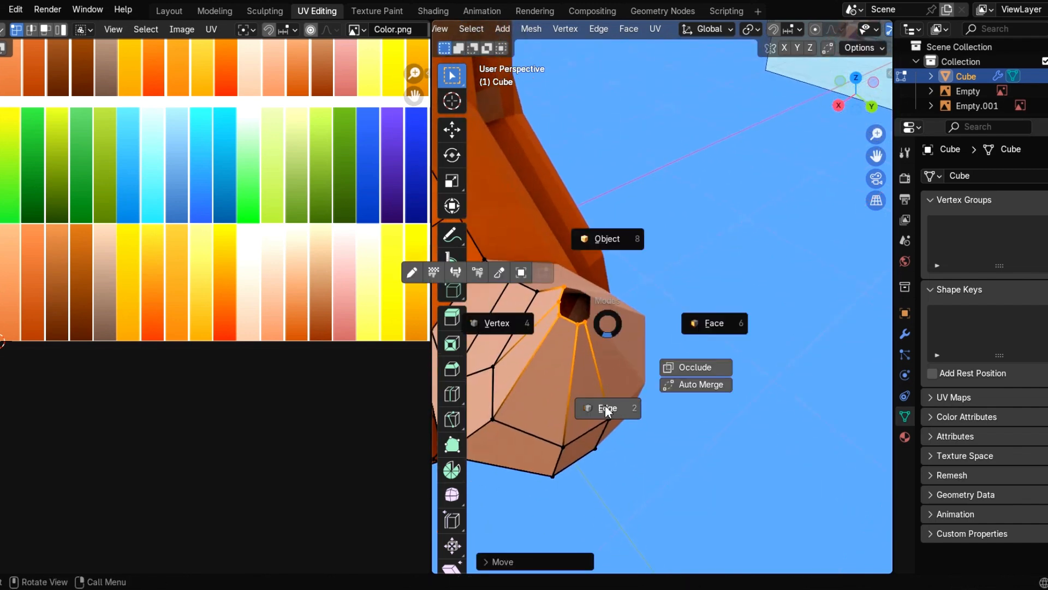
pyautogui.click(607, 408)
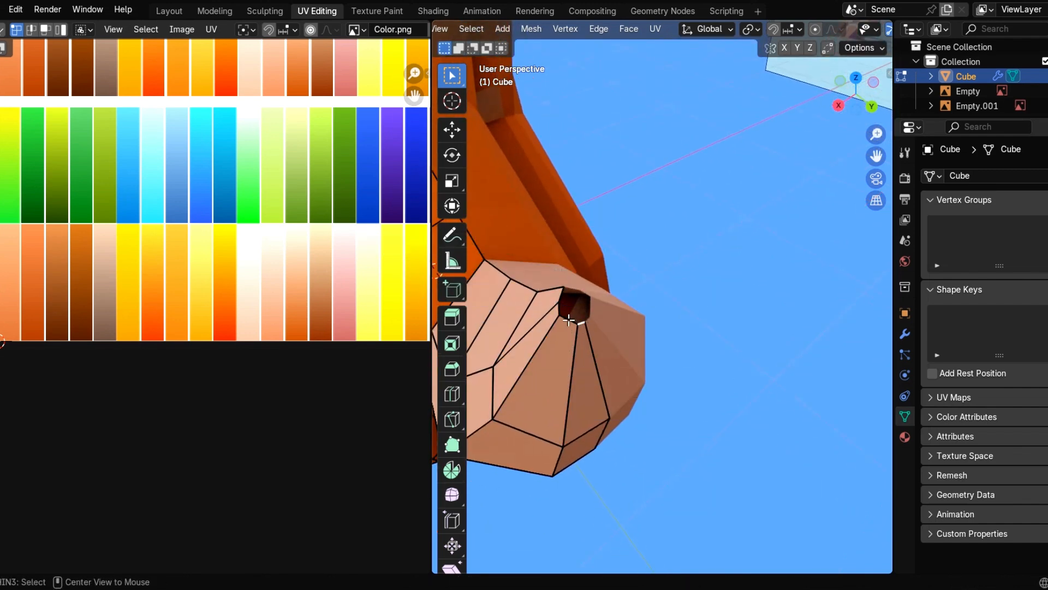
pyautogui.moveTo(565, 305); pyautogui.dragTo(569, 331, button='middle')
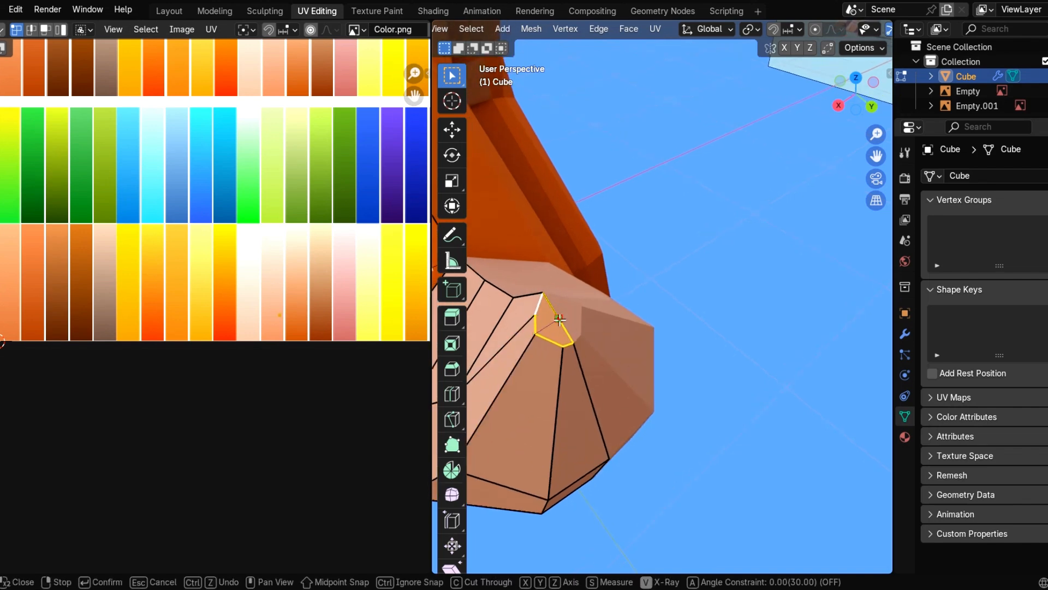
pyautogui.press('KP_3')
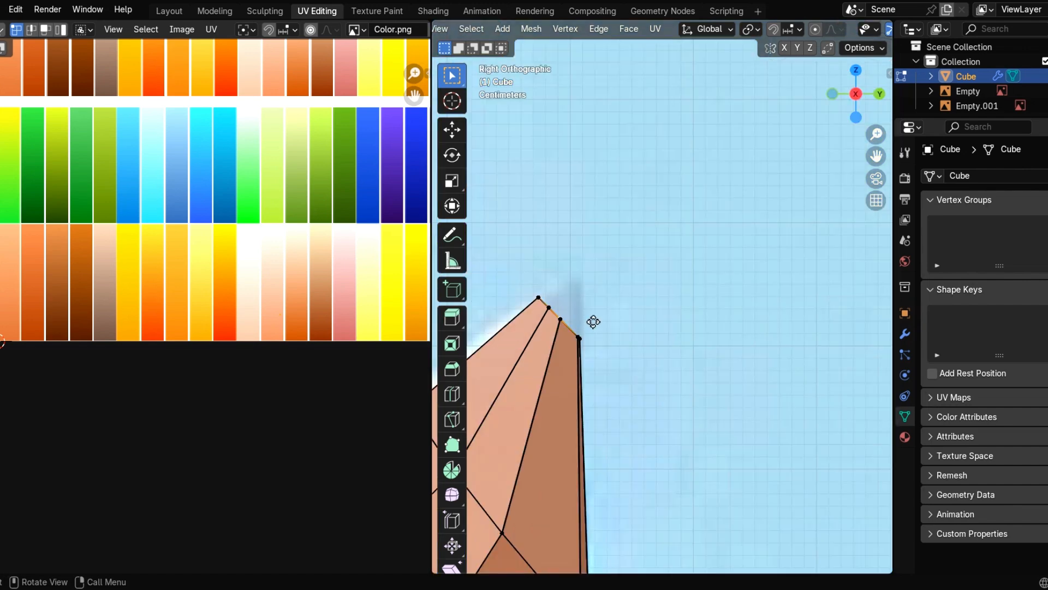
pyautogui.press('g')
pyautogui.click(608, 290)
pyautogui.press('Tab')
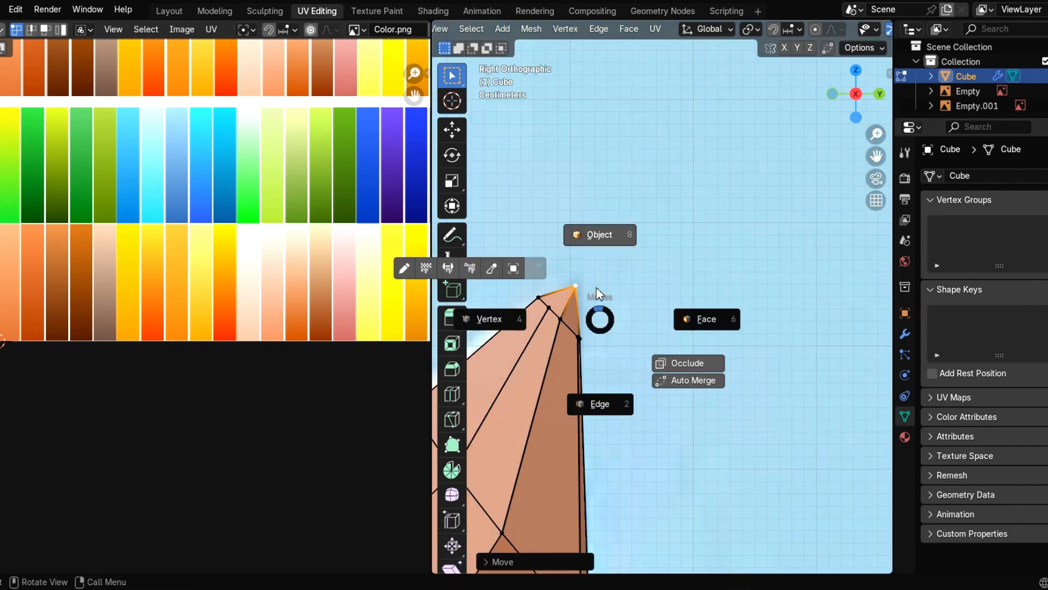
pyautogui.click(598, 263)
# Slide the top vertex of the pale chest patch along its edge behind the jaw in the side view.
pyautogui.scroll(-14, 604, 329)
pyautogui.keyDown('shift'); pyautogui.moveTo(568, 308); pyautogui.dragTo(624, 325, button='middle'); pyautogui.keyUp('shift')
pyautogui.moveTo(623, 325); pyautogui.dragTo(630, 328, button='middle')
pyautogui.press('KP_3')
pyautogui.scroll(2, 592, 292)
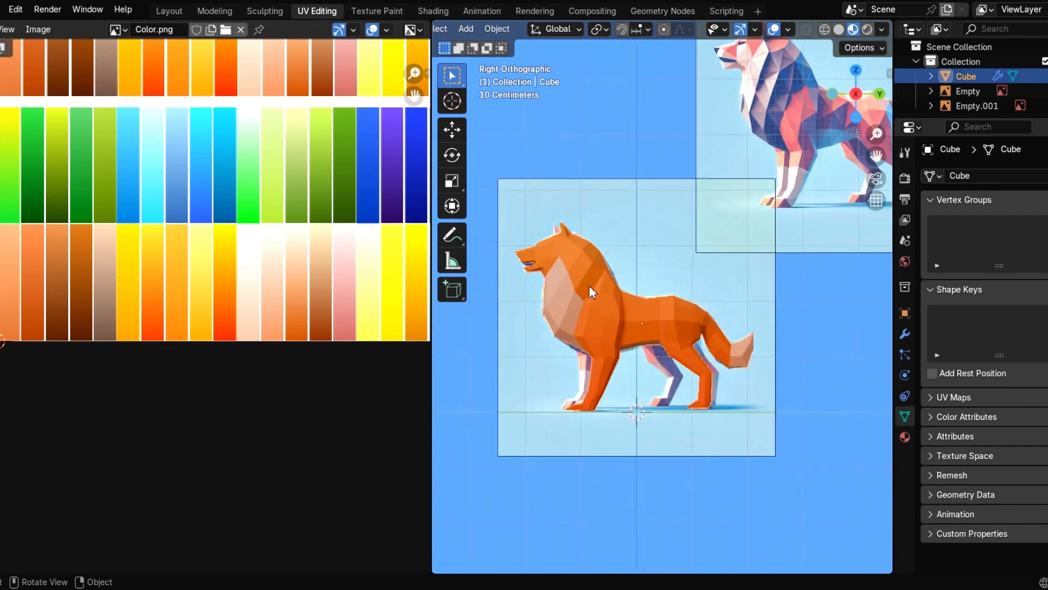
pyautogui.keyDown('shift'); pyautogui.moveTo(560, 272); pyautogui.dragTo(600, 300, button='middle'); pyautogui.keyUp('shift')
pyautogui.scroll(2, 601, 300)
pyautogui.press('Tab')
pyautogui.scroll(2, 598, 298)
pyautogui.keyDown('shift'); pyautogui.moveTo(552, 273); pyautogui.dragTo(611, 276, button='middle'); pyautogui.keyUp('shift')
pyautogui.click(609, 279)
pyautogui.press('g')
pyautogui.press('g')
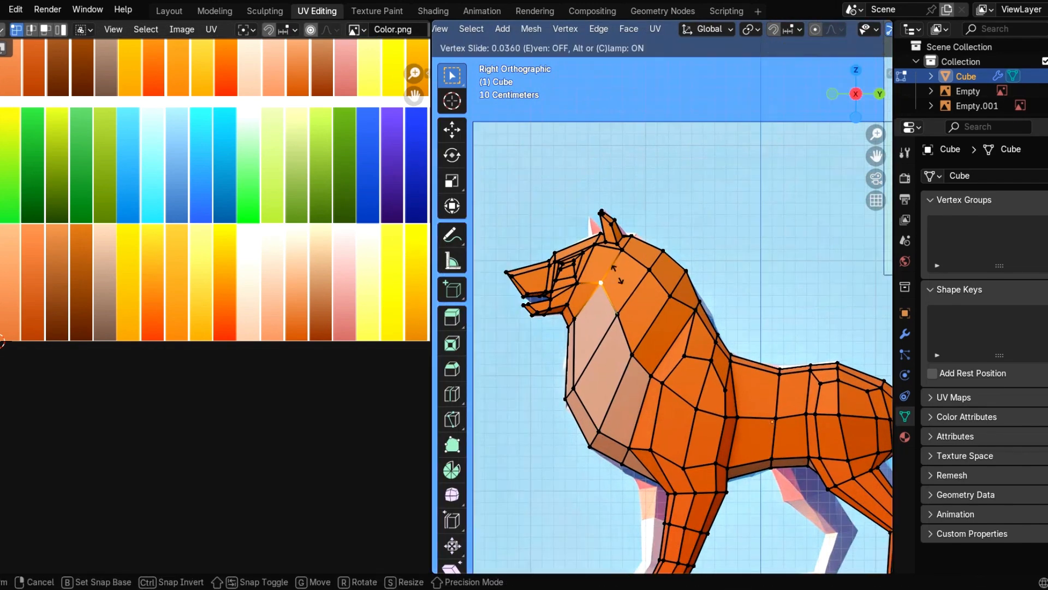
pyautogui.click(618, 280)
# Shift the two vertices along the rear edge of the pale neck patch to reshape its border with the mane.
pyautogui.click(624, 316)
pyautogui.press('g')
pyautogui.press('g')
pyautogui.click(636, 306)
pyautogui.click(643, 350)
pyautogui.press('g')
pyautogui.press('g')
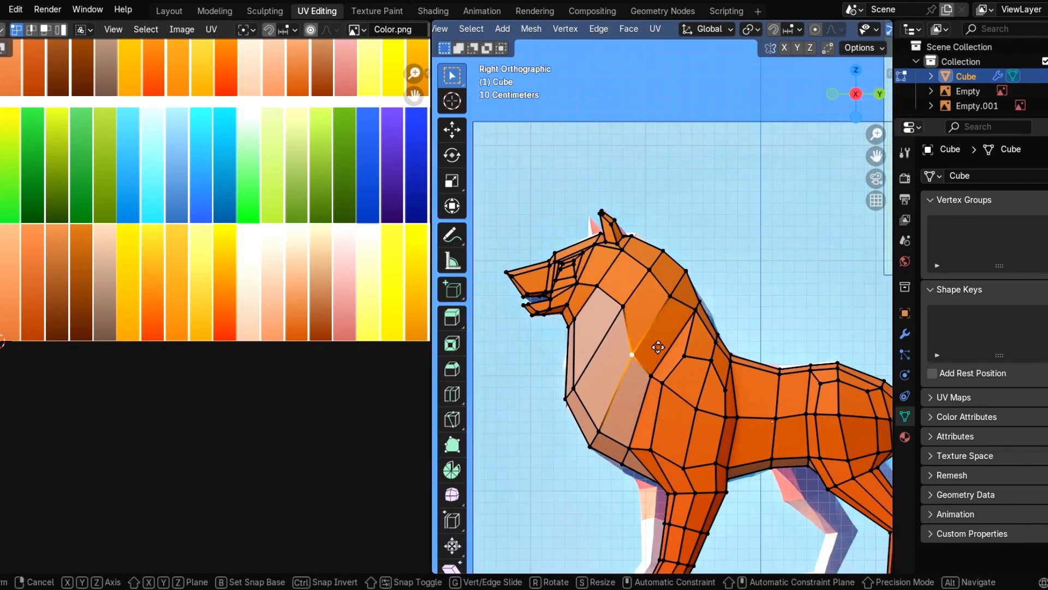
pyautogui.click(665, 328)
pyautogui.press('Tab')
pyautogui.click(691, 325)
pyautogui.scroll(-3, 692, 324)
pyautogui.press('Tab')
pyautogui.click(664, 247)
# Recolour the faces below the eye, the cheek and the side of the lower jaw with the pale peach strip.
pyautogui.scroll(-5, 658, 268)
pyautogui.moveTo(651, 284); pyautogui.dragTo(672, 314, button='middle')
pyautogui.scroll(6, 677, 323)
pyautogui.keyDown('shift'); pyautogui.moveTo(608, 306); pyautogui.dragTo(647, 303, button='middle'); pyautogui.keyUp('shift')
pyautogui.press('Tab')
pyautogui.click(730, 304)
pyautogui.scroll(2, 648, 333)
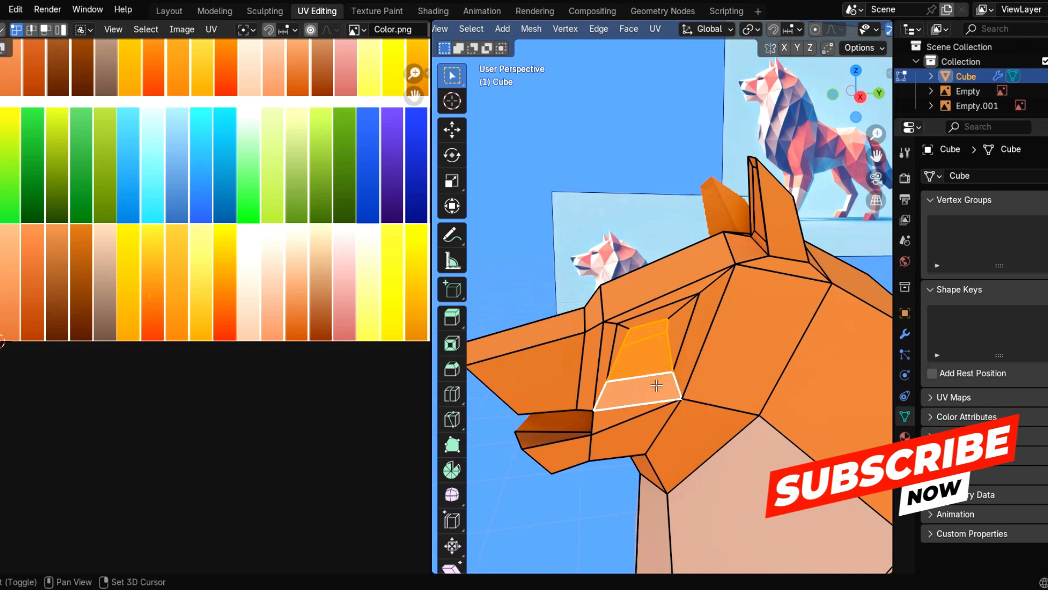
pyautogui.scroll(-2, 655, 388)
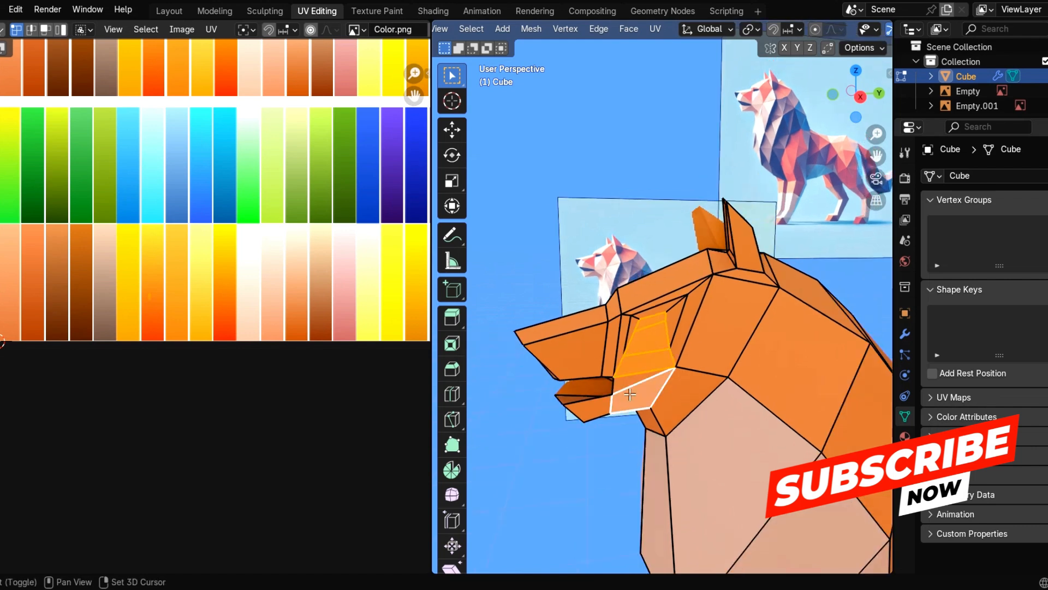
pyautogui.keyDown('shift'); pyautogui.click(691, 398); pyautogui.keyUp('shift')
pyautogui.keyDown('shift'); pyautogui.click(592, 407); pyautogui.keyUp('shift')
pyautogui.scroll(-2, 291, 307)
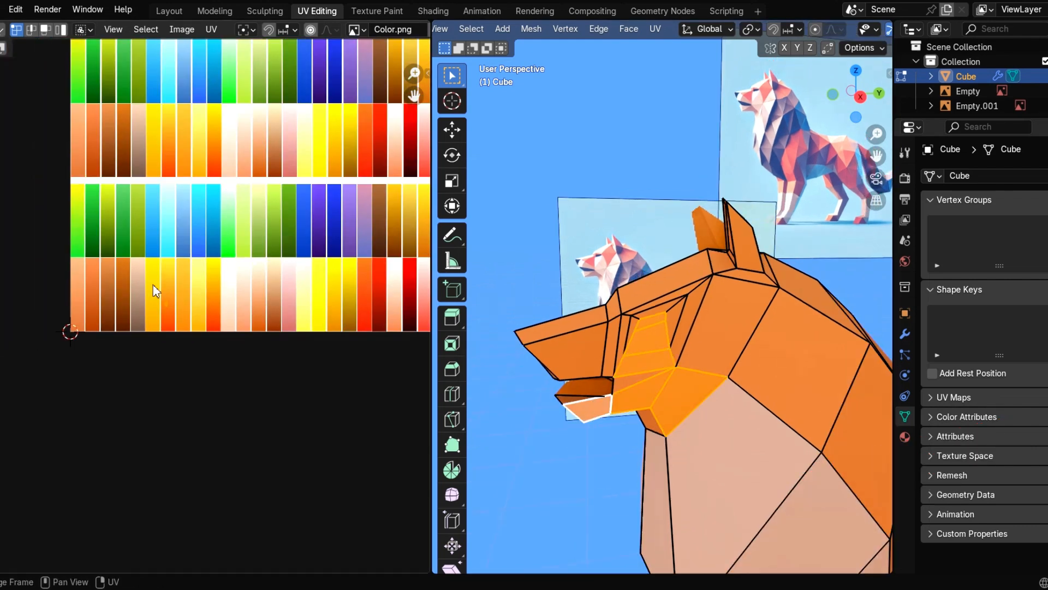
pyautogui.scroll(1, 197, 327)
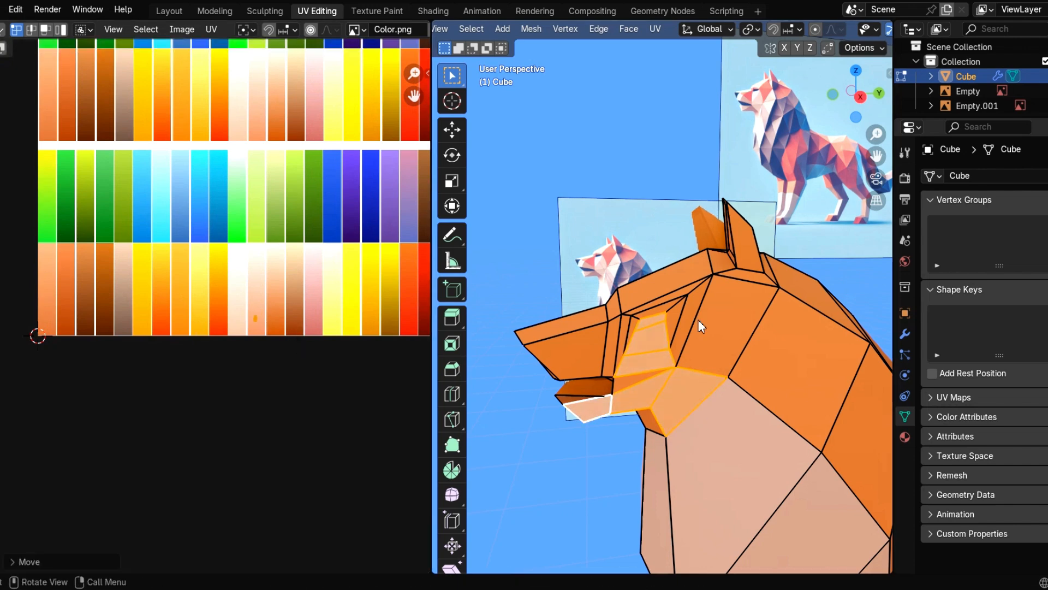
# Knife-cut a diagonal edge across the side of the muzzle and slide the front upper-lip vertex along its edge.
pyautogui.press('1')
pyautogui.moveTo(697, 327); pyautogui.dragTo(606, 352, button='middle')
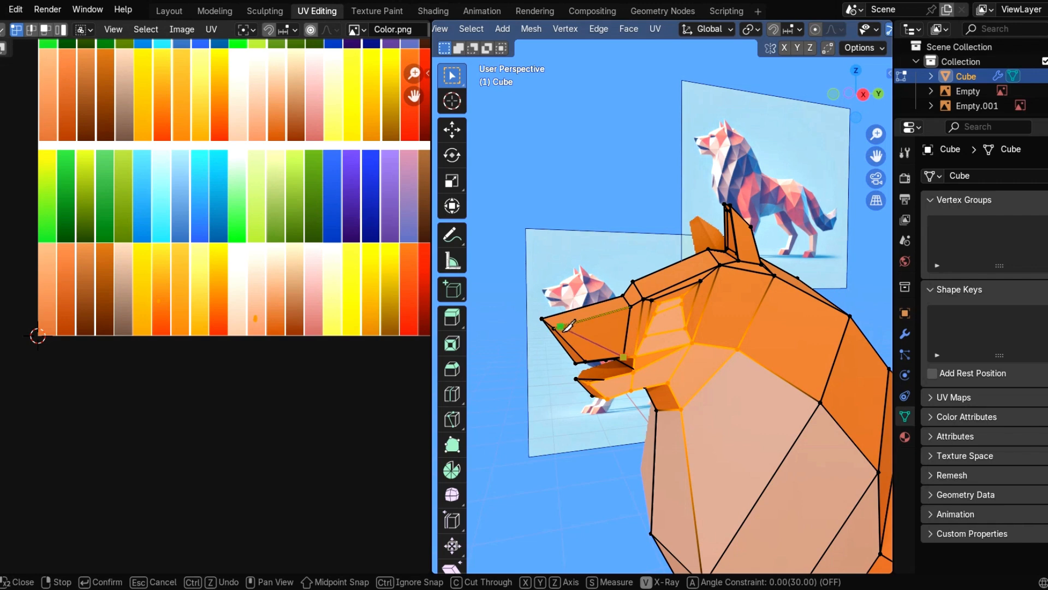
pyautogui.press('Return')
pyautogui.moveTo(561, 332); pyautogui.dragTo(630, 334, button='middle')
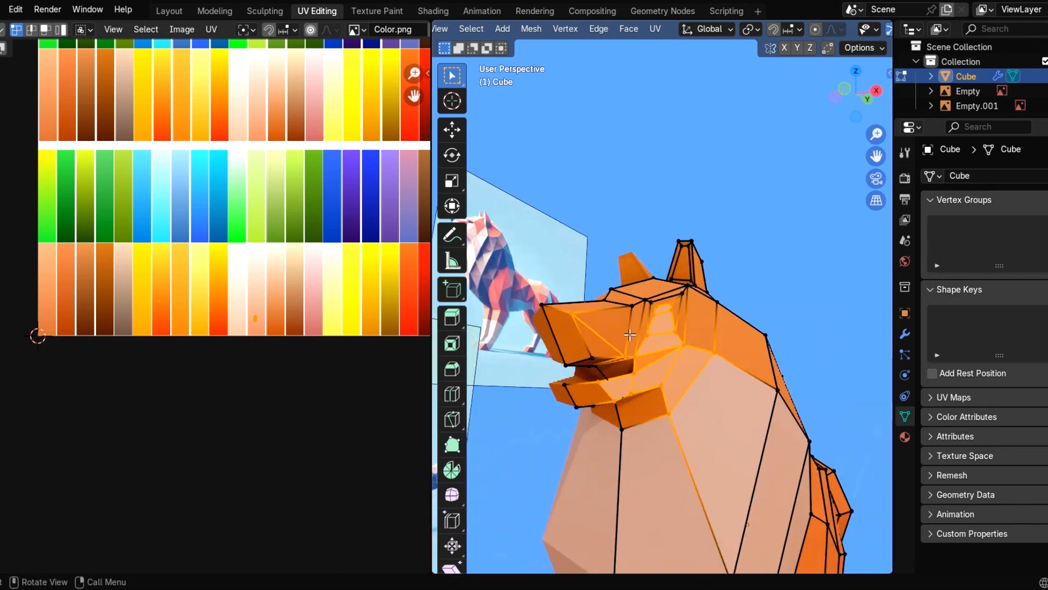
pyautogui.click(596, 355)
pyautogui.press('g')
pyautogui.press('g')
pyautogui.click(598, 347)
# Recolour the front and lower side faces of the muzzle by moving their UVs onto the pale peach strip.
pyautogui.press('Tab')
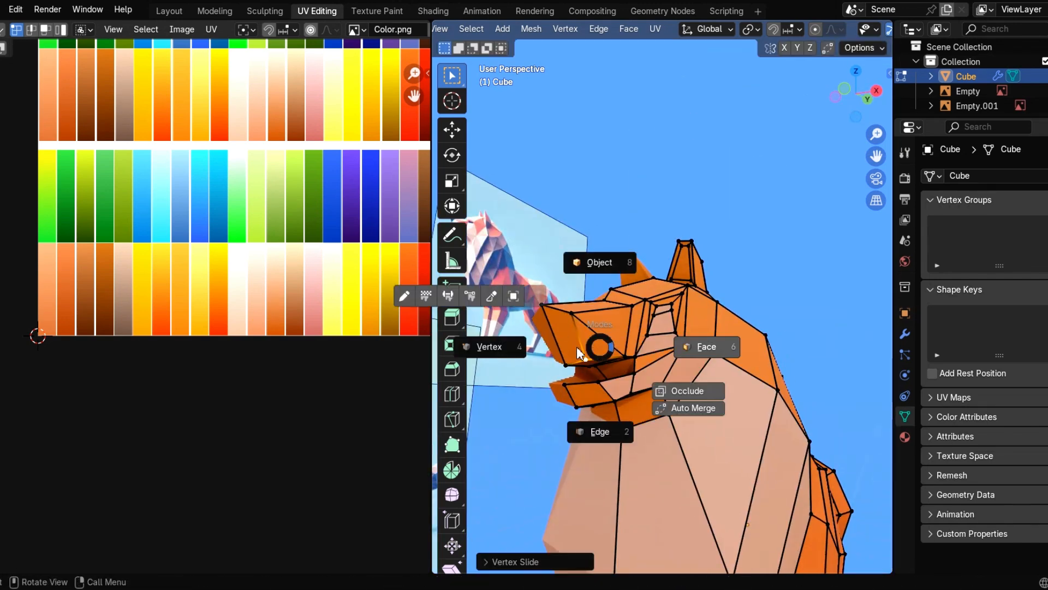
pyautogui.click(705, 346)
pyautogui.moveTo(605, 351); pyautogui.dragTo(638, 385, button='middle')
pyautogui.press('g')
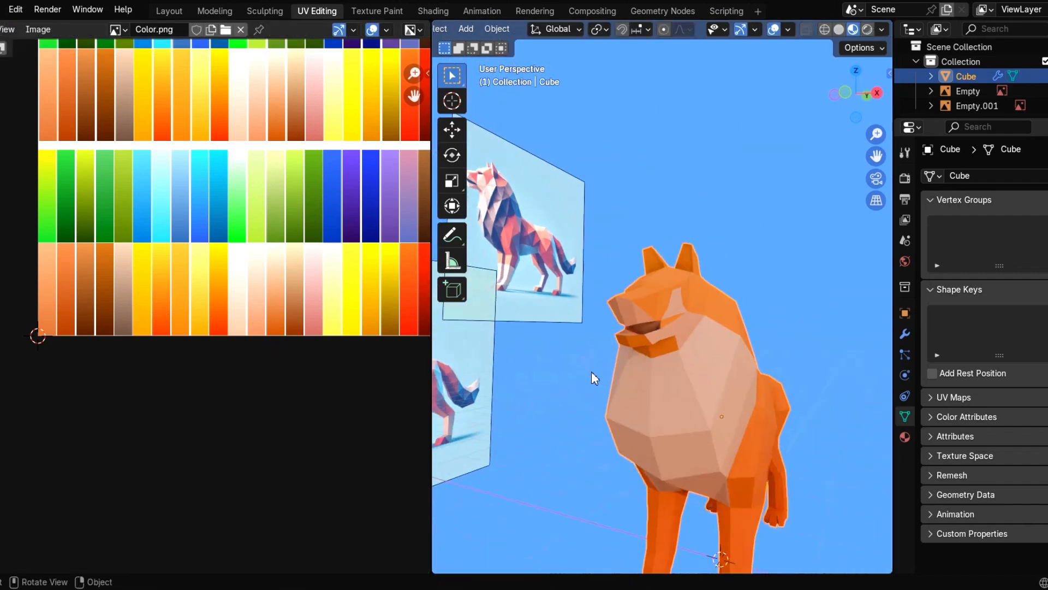
# Recolour the front of the lower jaw and the chin faces with the pale peach strip.
pyautogui.moveTo(592, 372); pyautogui.dragTo(664, 373, button='middle')
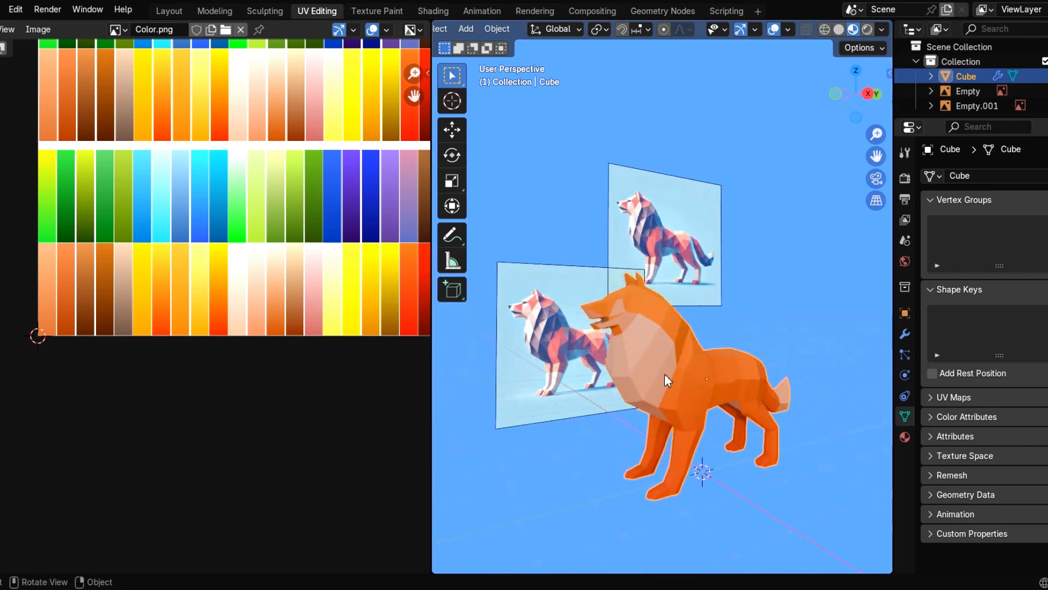
pyautogui.scroll(4, 617, 344)
pyautogui.moveTo(613, 342); pyautogui.dragTo(675, 330, button='middle')
pyautogui.press('Tab')
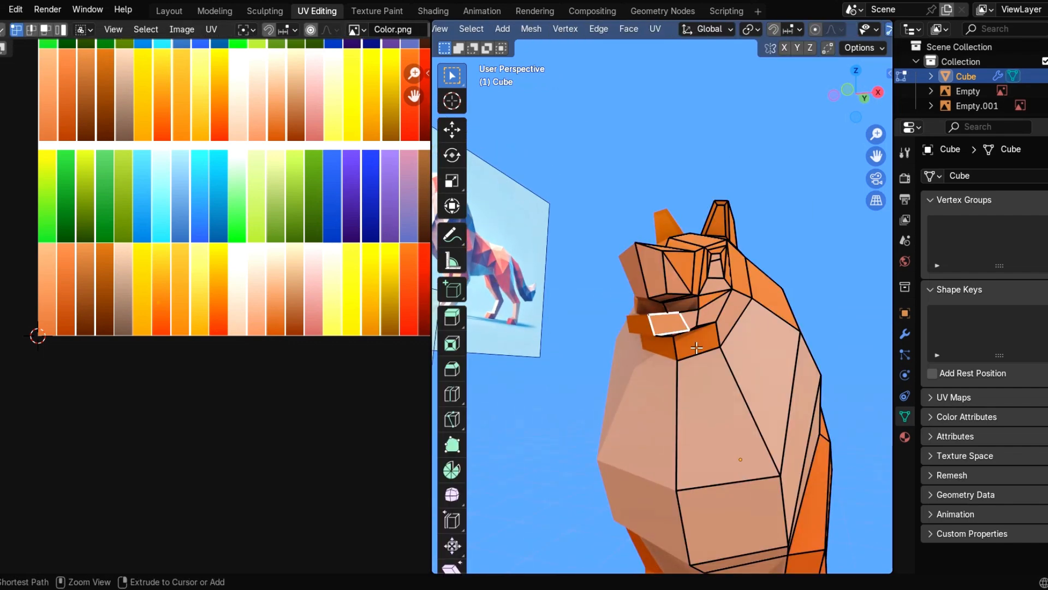
pyautogui.press('g')
pyautogui.click(272, 337)
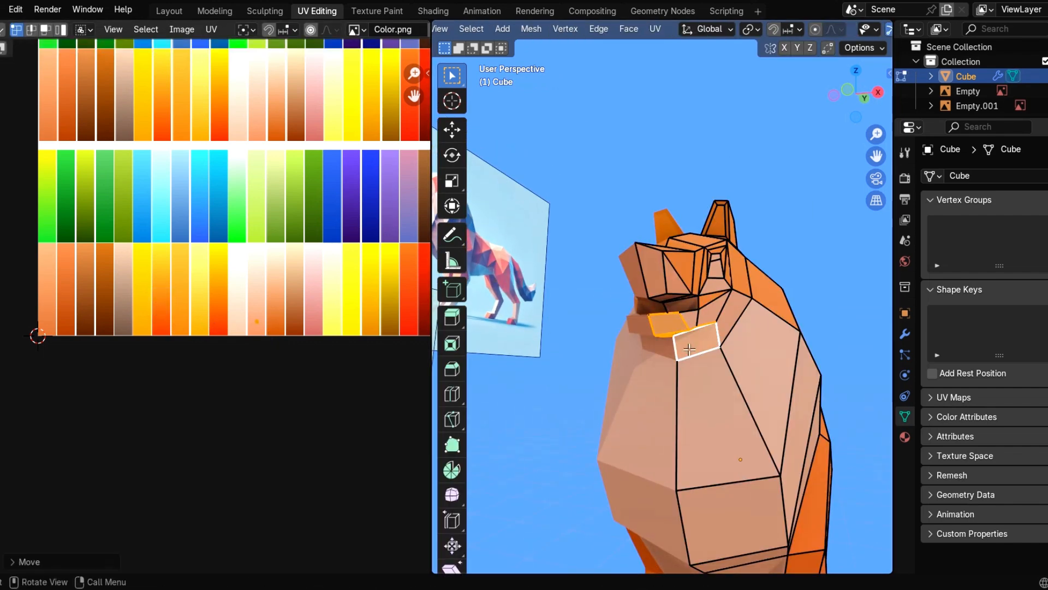
pyautogui.scroll(3, 696, 343)
pyautogui.click(712, 344)
# Move the inner mouth vertex onto the mouth corner of the reference image in the side wireframe view.
pyautogui.scroll(2, 716, 346)
pyautogui.press('1')
pyautogui.moveTo(755, 351); pyautogui.dragTo(782, 376, button='middle')
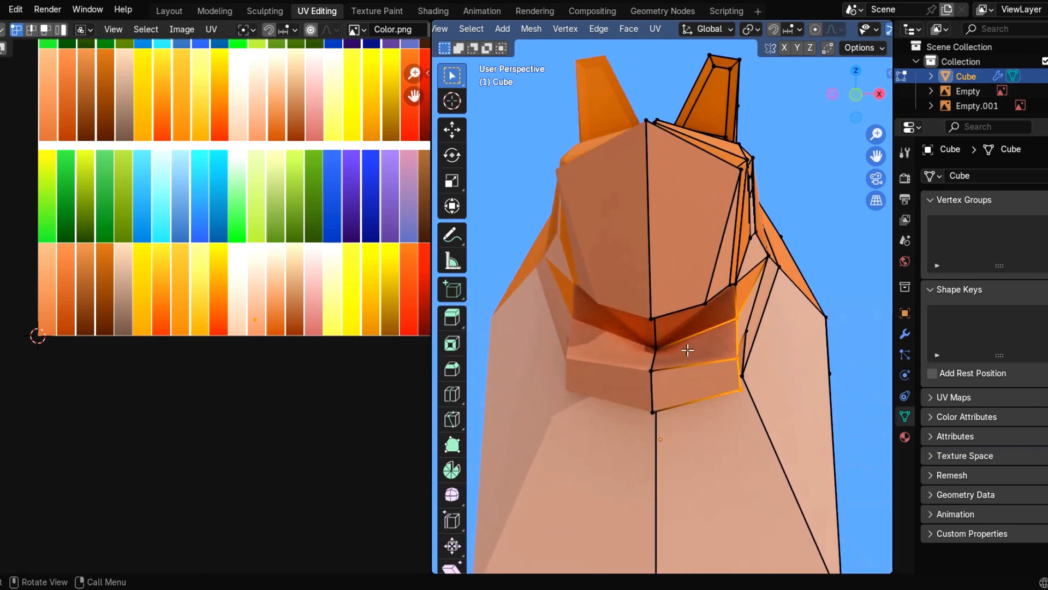
pyautogui.click(685, 350)
pyautogui.moveTo(723, 355); pyautogui.dragTo(706, 364, button='middle')
pyautogui.press('KP_3')
pyautogui.press('z')
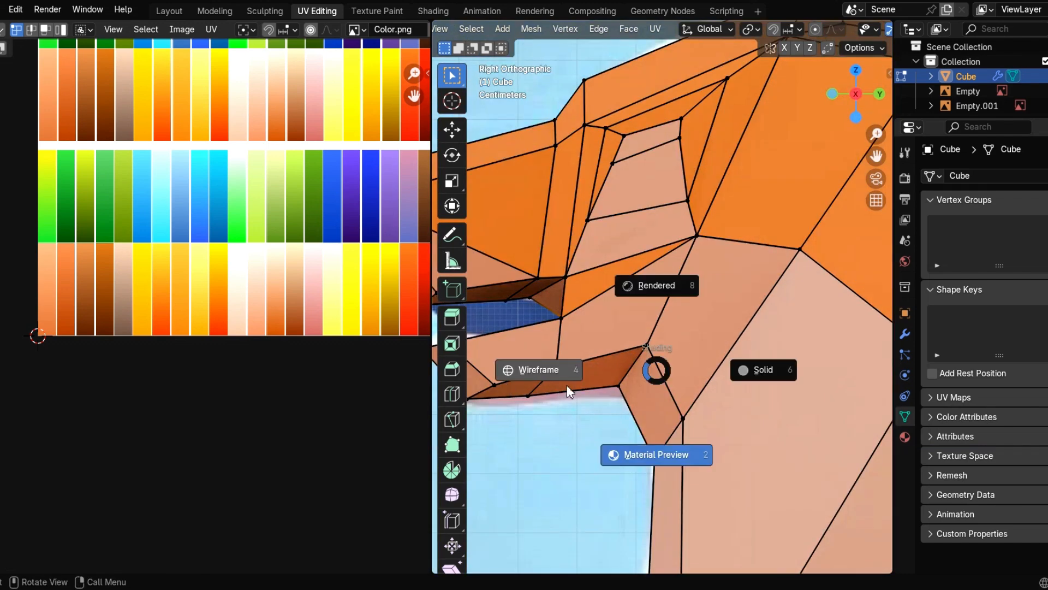
pyautogui.click(569, 389)
pyautogui.press('g')
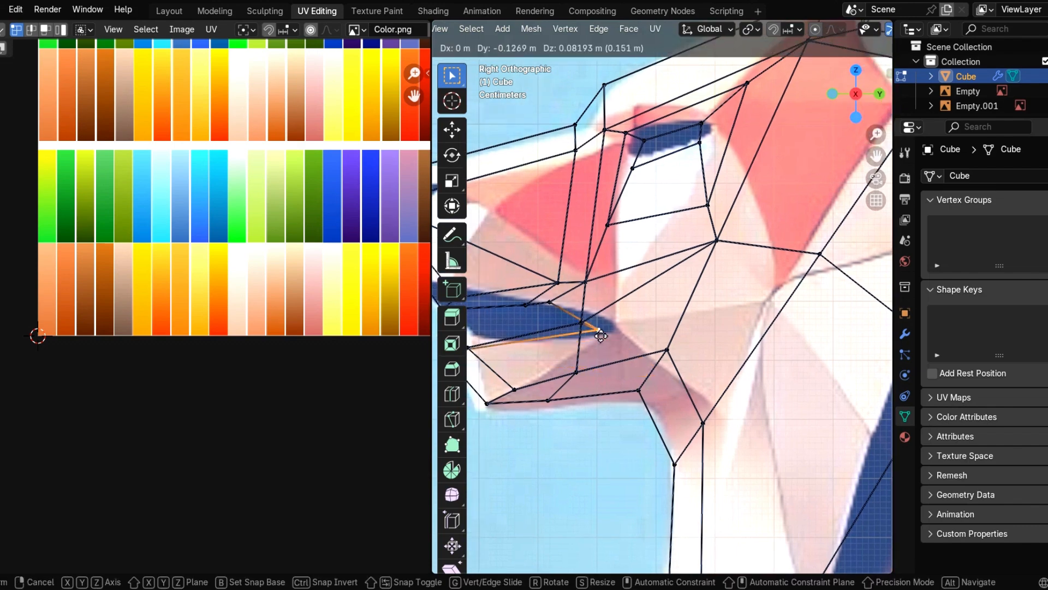
pyautogui.click(588, 341)
# Switch the viewport to material preview and recolour the triangular cheek face behind the mouth corner with the pale peach strip.
pyautogui.scroll(-4, 588, 341)
pyautogui.hotkey('shift', 'z')
pyautogui.press('z')
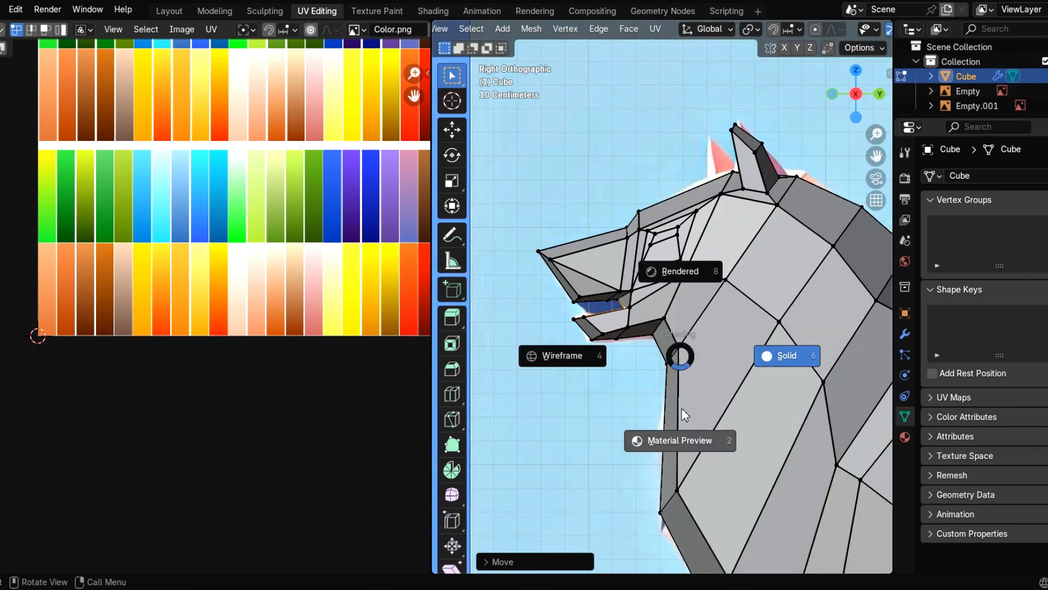
pyautogui.click(677, 439)
pyautogui.moveTo(677, 440)
pyautogui.mouseDown(button='middle')
pyautogui.moveTo(670, 310)
pyautogui.moveTo(739, 306)
pyautogui.mouseUp(button='middle')
pyautogui.scroll(3, 667, 313)
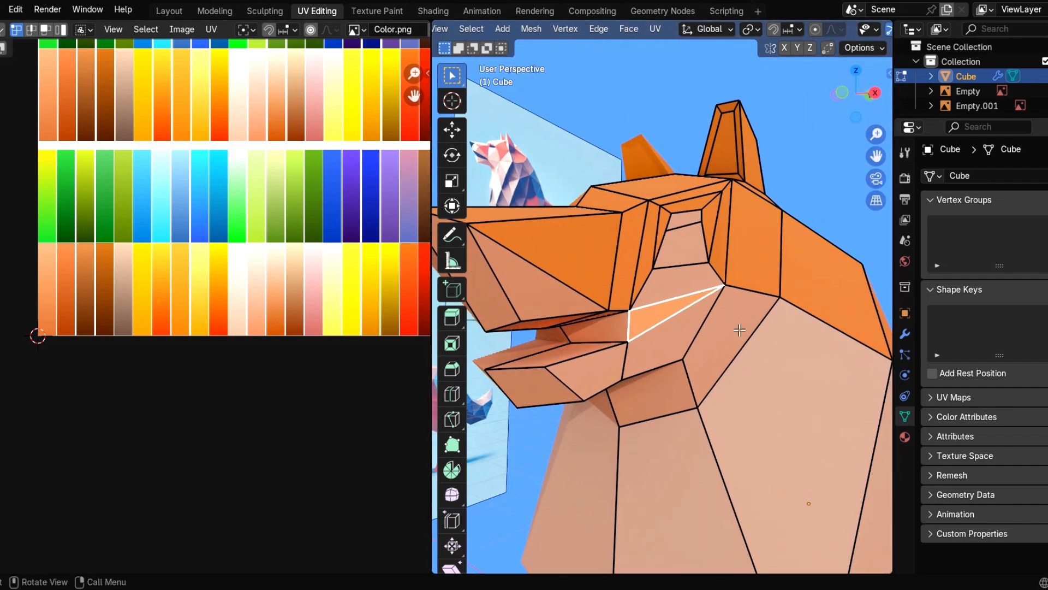
pyautogui.press('a')
pyautogui.click(662, 304)
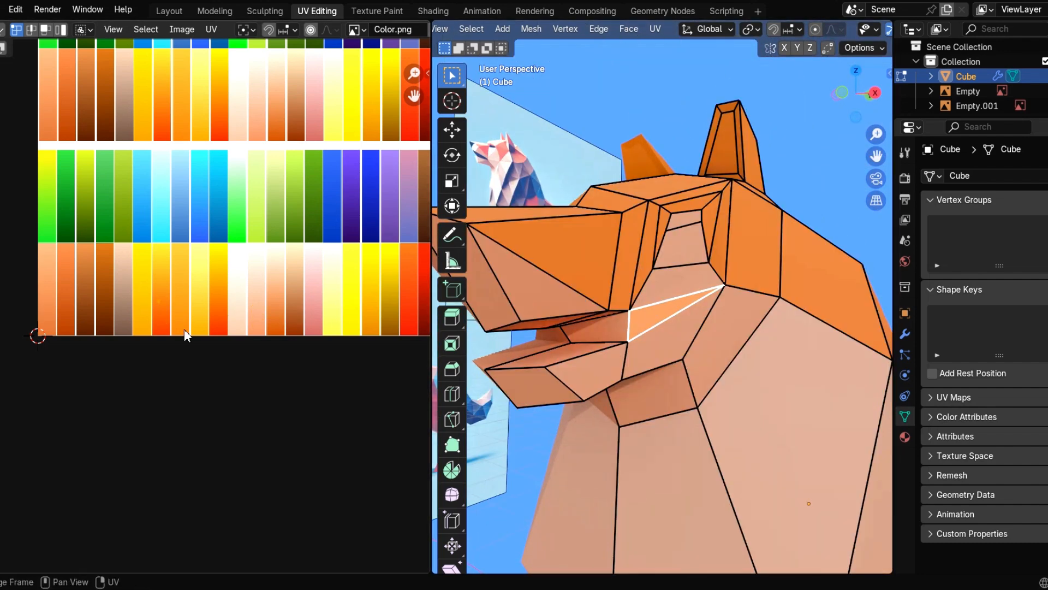
pyautogui.press('g')
pyautogui.click(284, 353)
# Compare the head's side profile with the reference image outside mesh editing, using wireframe, solid and material preview shading.
pyautogui.press('Tab')
pyautogui.click(636, 307)
pyautogui.scroll(-3, 639, 308)
pyautogui.moveTo(639, 308); pyautogui.dragTo(672, 357, button='middle')
pyautogui.press('KP_3')
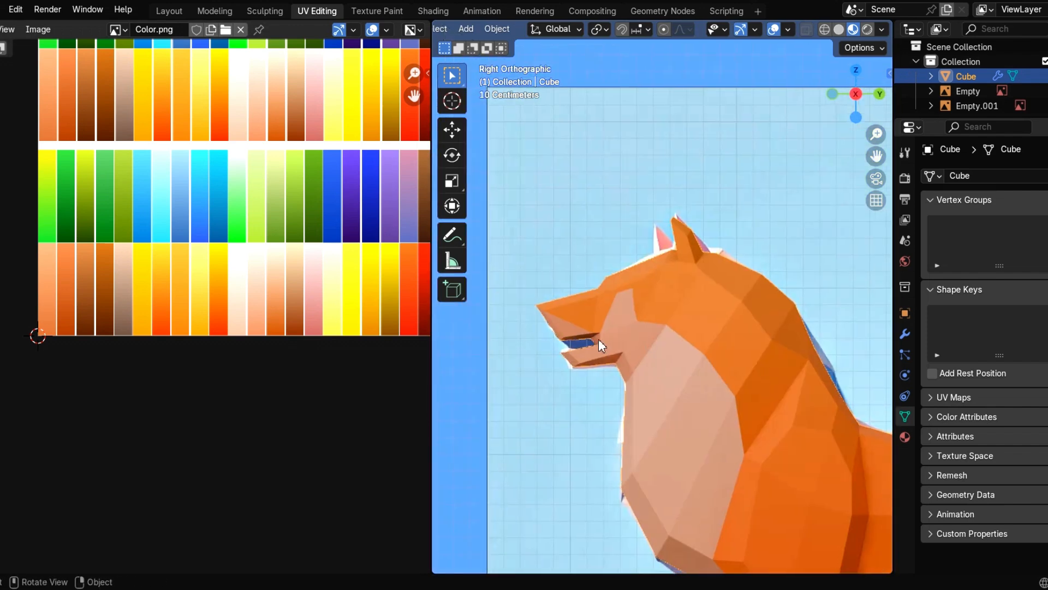
pyautogui.press('z')
pyautogui.click(549, 341)
pyautogui.press('z')
pyautogui.click(648, 342)
pyautogui.keyDown('shift'); pyautogui.moveTo(577, 324); pyautogui.dragTo(627, 325, button='middle'); pyautogui.keyUp('shift')
pyautogui.scroll(1, 627, 325)
pyautogui.press('z')
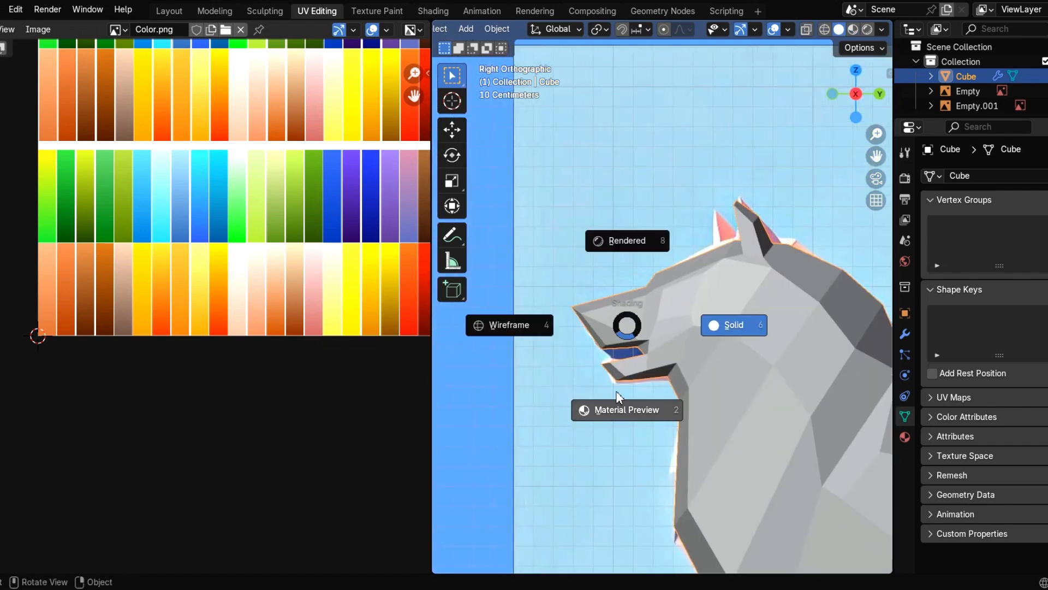
pyautogui.click(618, 399)
pyautogui.click(648, 339)
pyautogui.scroll(2, 649, 340)
pyautogui.click(603, 333)
# Knife-cut edges around the tip of the muzzle to outline the nose.
pyautogui.press('Tab')
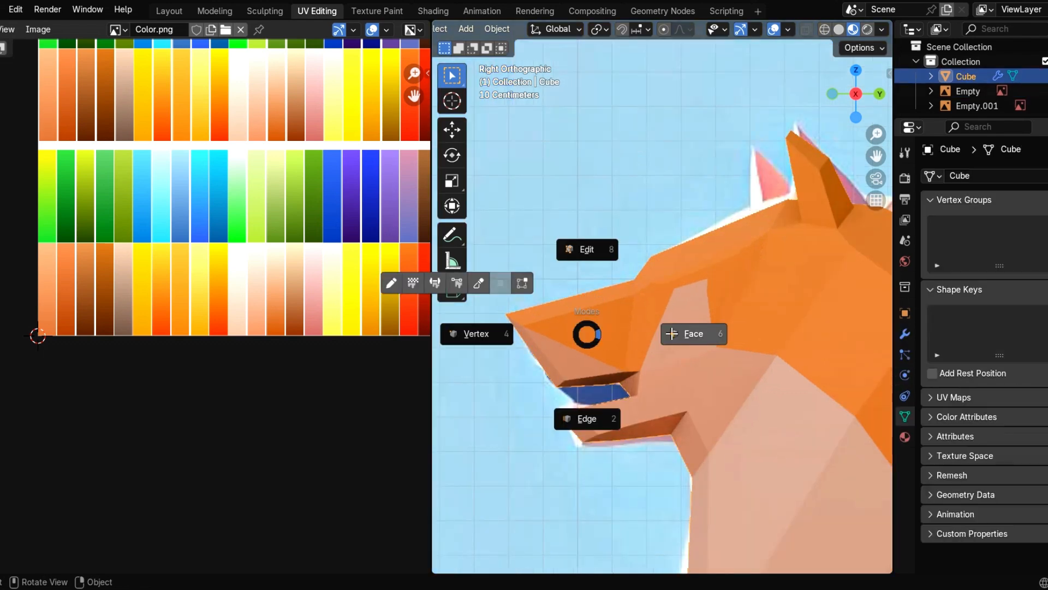
pyautogui.click(675, 333)
pyautogui.keyDown('shift'); pyautogui.moveTo(553, 336); pyautogui.dragTo(617, 329, button='middle'); pyautogui.keyUp('shift')
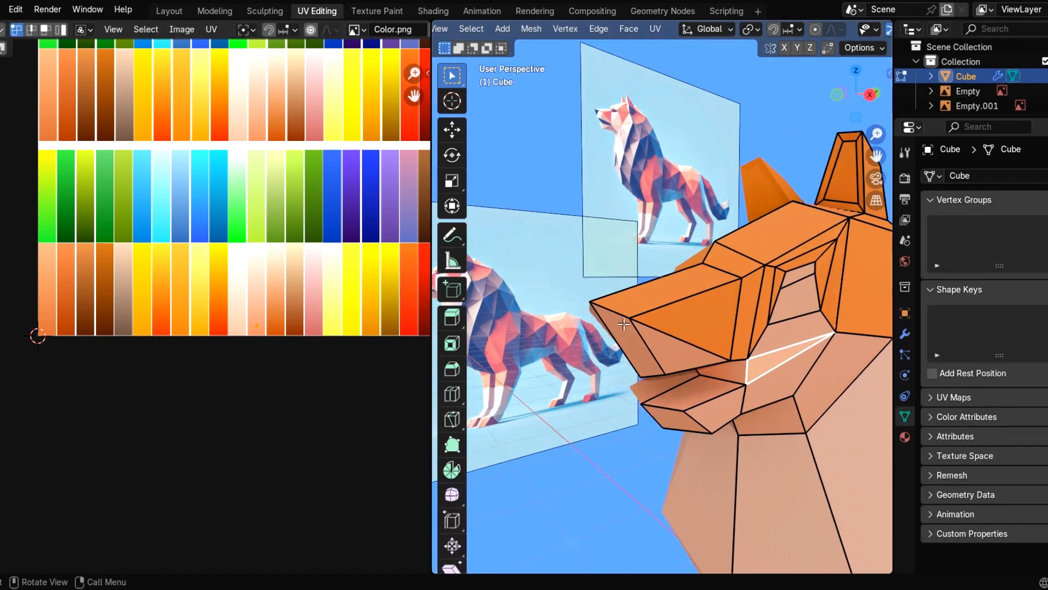
pyautogui.scroll(1, 624, 324)
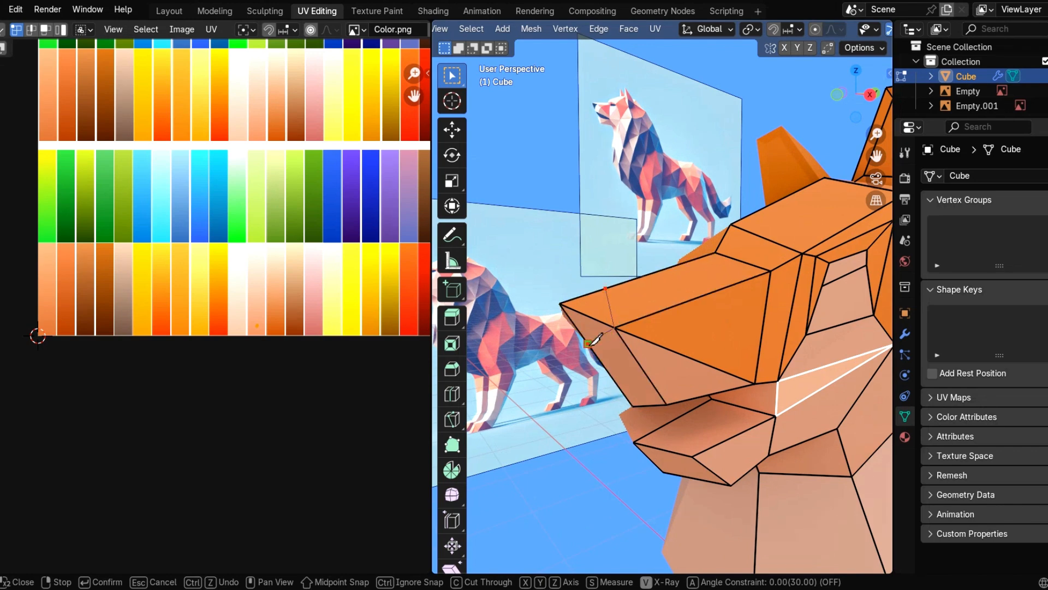
# Move the nose tip vertex slightly forward and up in the right side view.
pyautogui.press('KP_3')
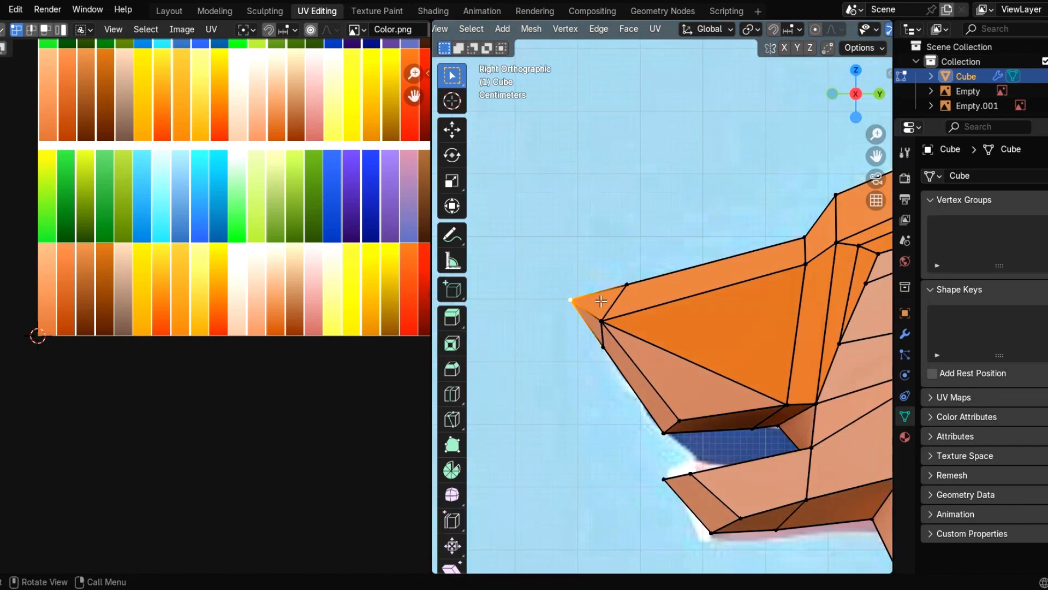
pyautogui.press('g')
pyautogui.click(600, 302)
pyautogui.press('g')
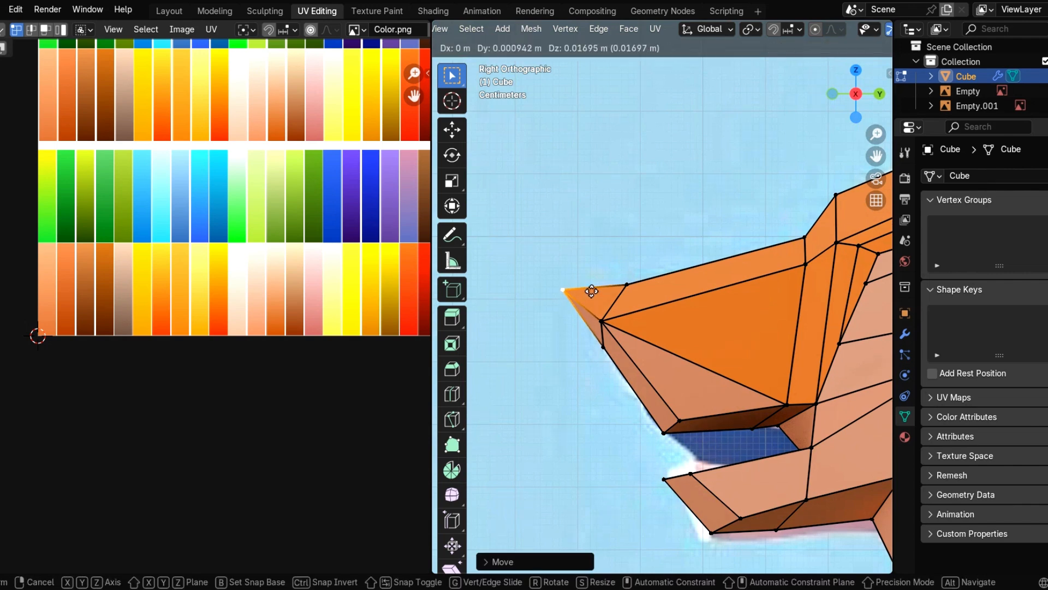
pyautogui.click(591, 290)
# Recolour the side and front faces of the nose by moving their UVs onto the dark brown strip.
pyautogui.press('3')
pyautogui.scroll(-1, 136, 295)
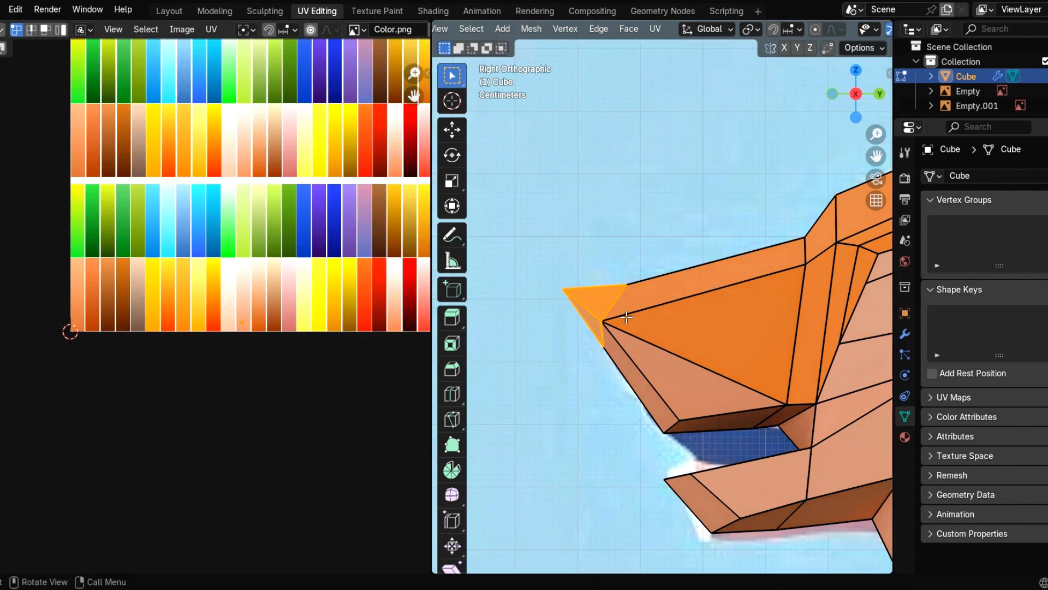
pyautogui.scroll(2, 167, 322)
pyautogui.press('g')
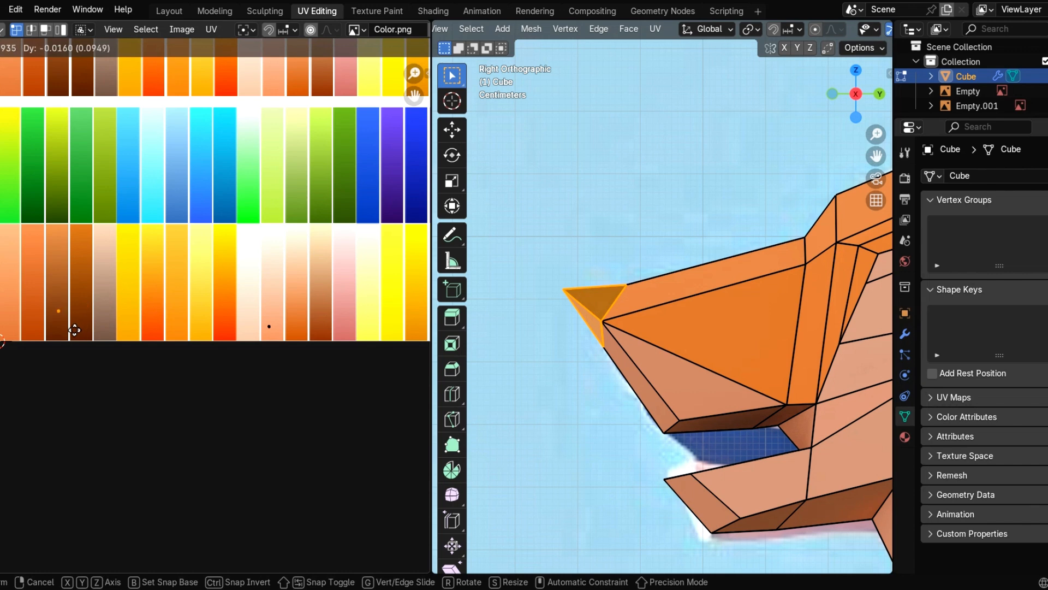
pyautogui.click(74, 341)
pyautogui.scroll(-3, 657, 296)
pyautogui.moveTo(657, 296); pyautogui.dragTo(347, 337, button='middle')
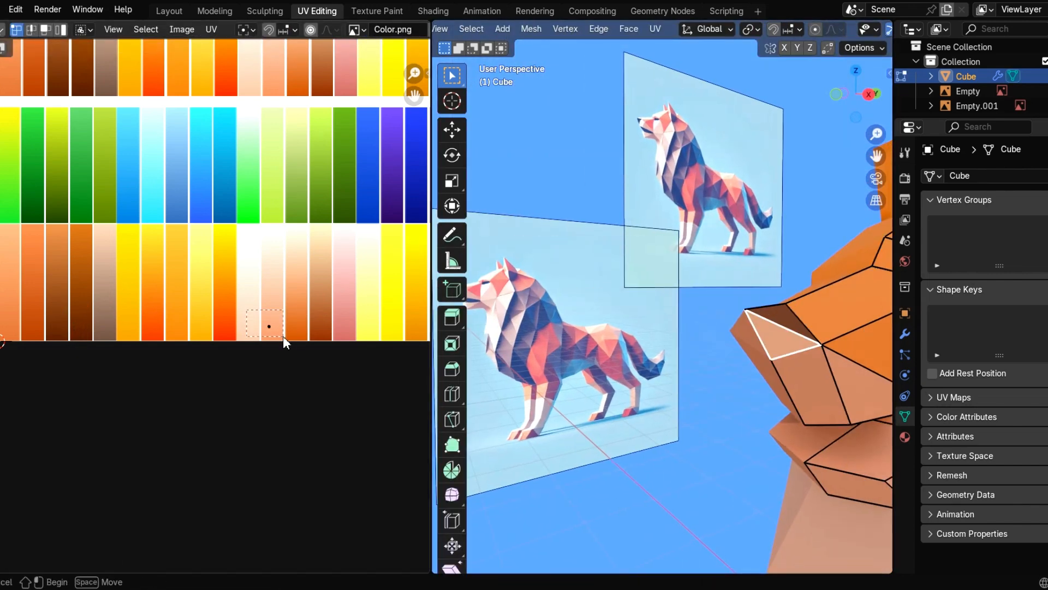
pyautogui.click(95, 327)
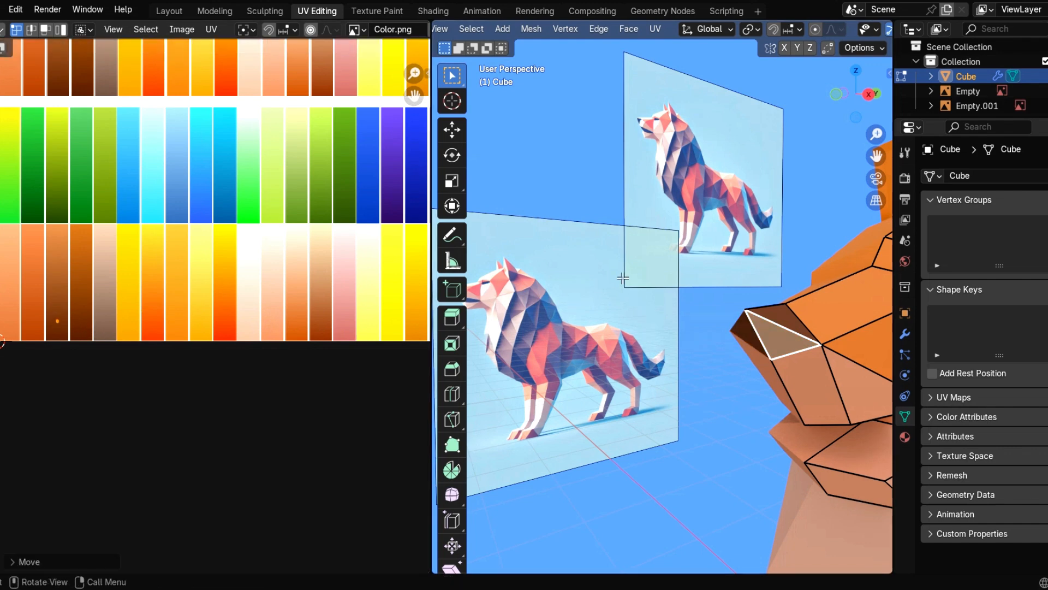
# Recolour the small upper face inside the eye outline by moving its UVs onto the peach-to-brown strip.
pyautogui.scroll(-3, 623, 279)
pyautogui.press('Tab')
pyautogui.click(706, 243)
pyautogui.keyDown('shift'); pyautogui.moveTo(800, 299); pyautogui.dragTo(688, 304, button='middle'); pyautogui.keyUp('shift')
pyautogui.press('Tab')
pyautogui.click(764, 310)
pyautogui.keyDown('shift'); pyautogui.moveTo(756, 311); pyautogui.dragTo(716, 313, button='middle'); pyautogui.keyUp('shift')
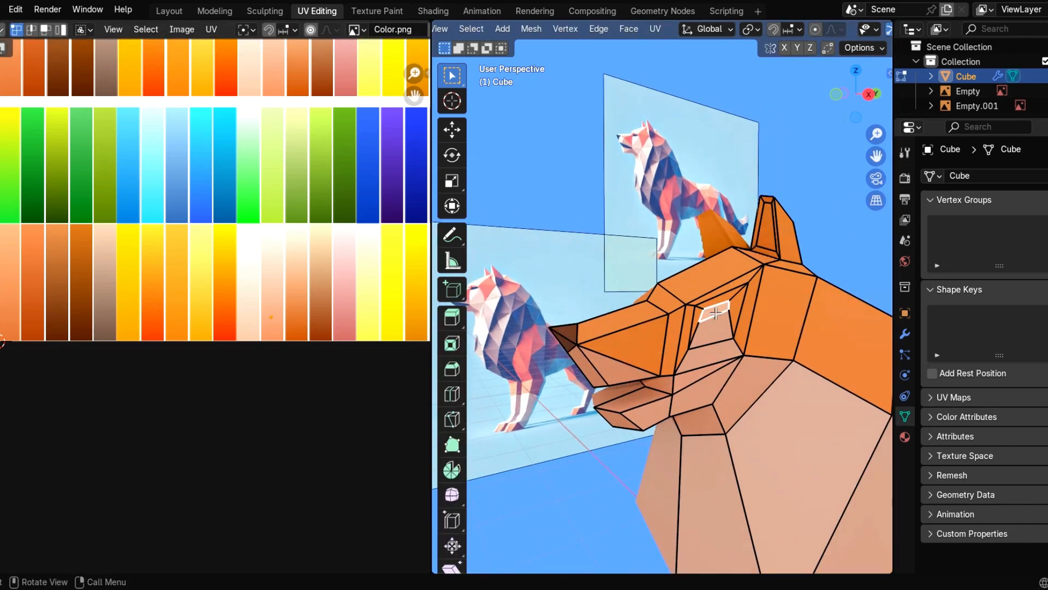
pyautogui.scroll(-3, 160, 276)
pyautogui.keyDown('shift'); pyautogui.moveTo(272, 318); pyautogui.dragTo(244, 298, button='middle'); pyautogui.keyUp('shift')
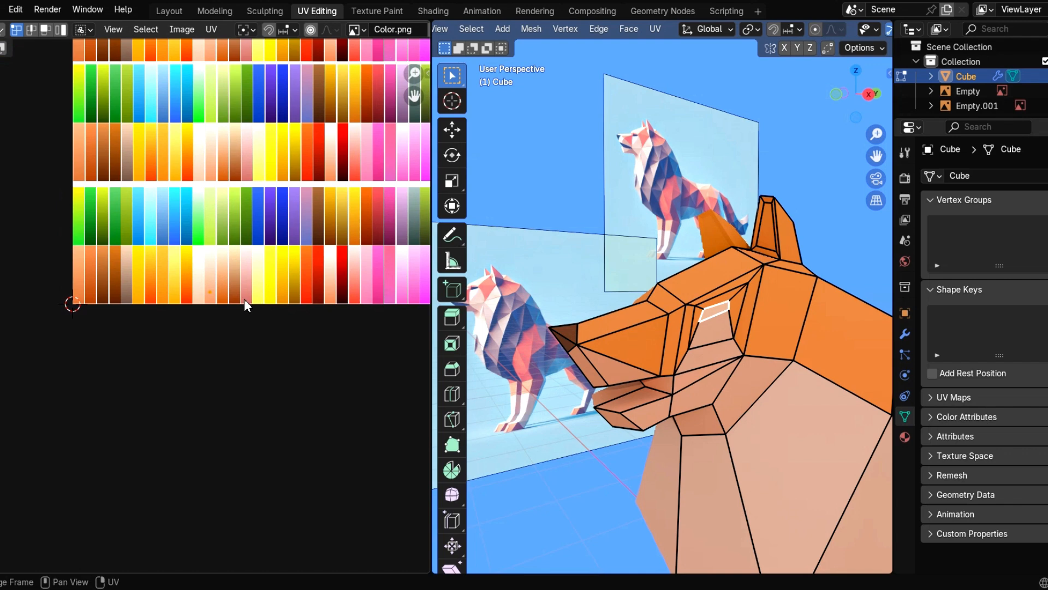
pyautogui.scroll(3, 244, 298)
pyautogui.press('g')
pyautogui.click(302, 307)
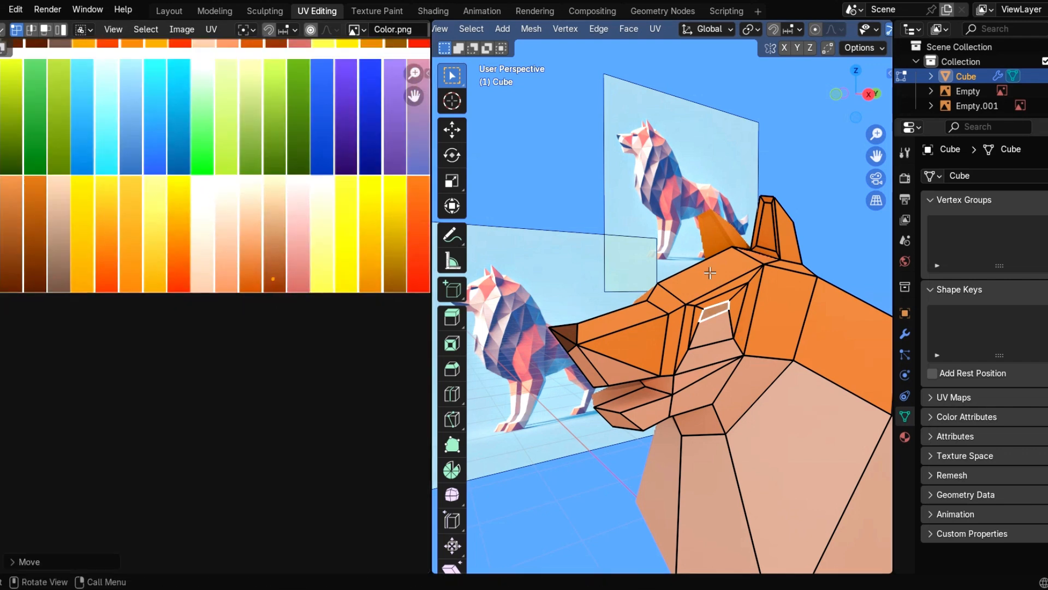
# Recolour the inner ear face by moving its UVs onto the pale peach strip.
pyautogui.press('Tab')
pyautogui.moveTo(712, 261)
pyautogui.mouseDown(button='middle')
pyautogui.moveTo(710, 312)
pyautogui.moveTo(726, 247)
pyautogui.mouseUp(button='middle')
pyautogui.press('Tab')
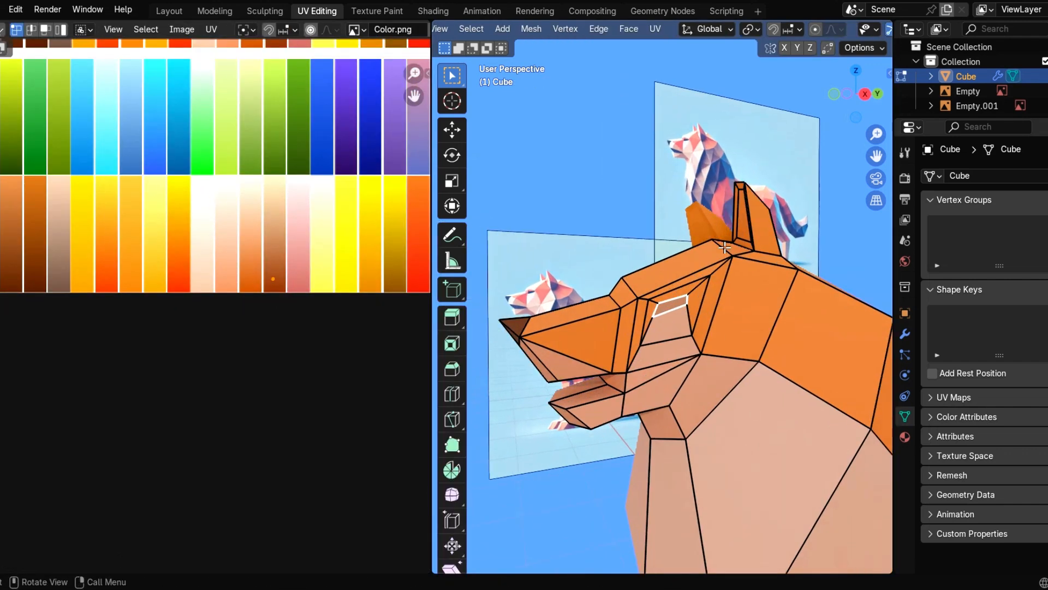
pyautogui.click(744, 228)
pyautogui.moveTo(128, 269); pyautogui.dragTo(151, 268, button='middle')
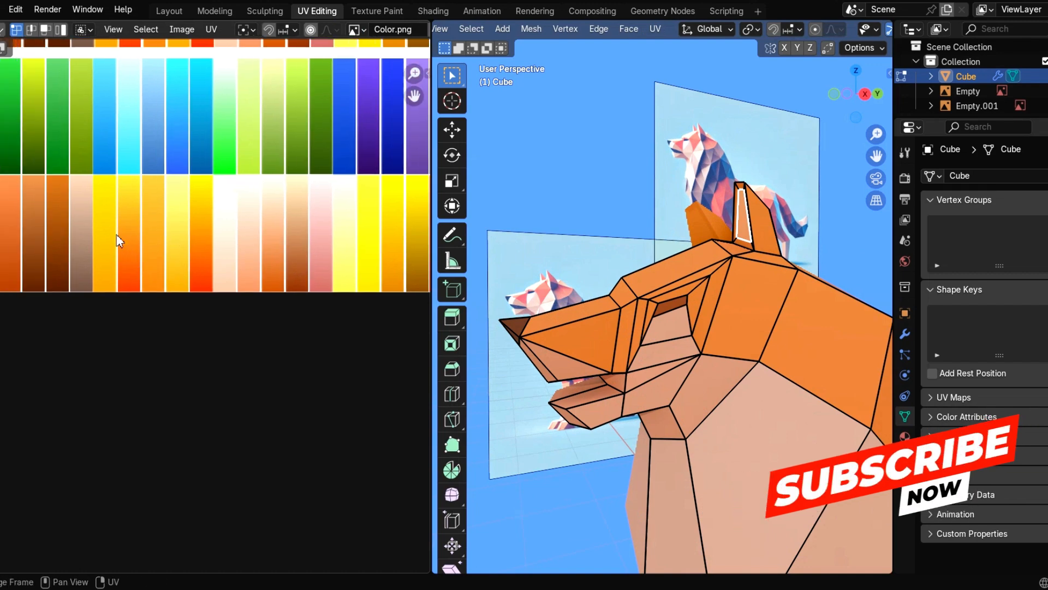
pyautogui.moveTo(117, 234); pyautogui.dragTo(148, 255)
pyautogui.press('g')
pyautogui.click(269, 295)
pyautogui.press('Tab')
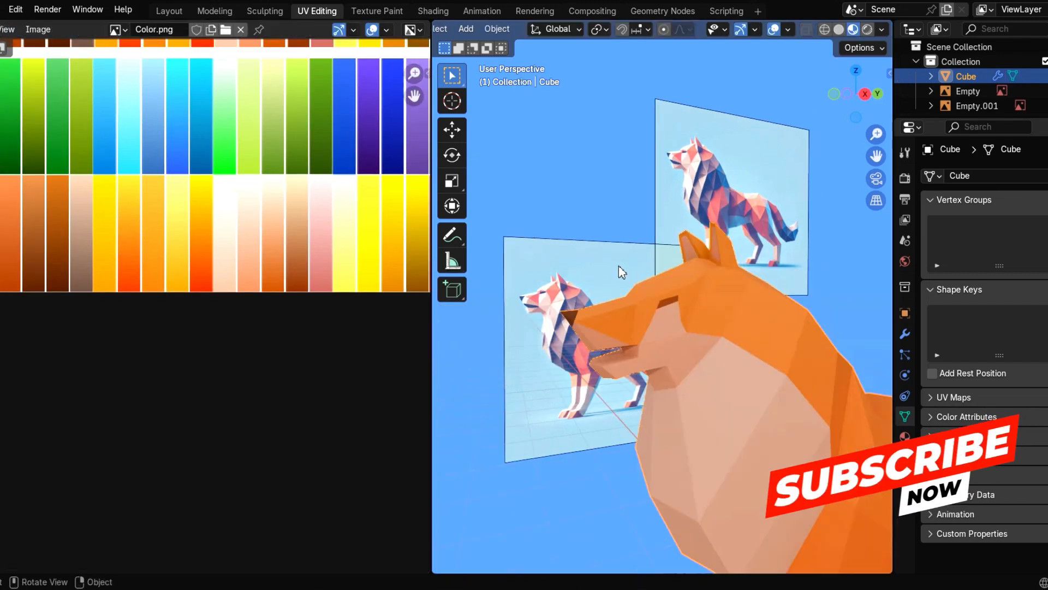
# Recolour the lower sections of the front and hind legs above the paws with the pale peach strip.
pyautogui.scroll(-5, 618, 265)
pyautogui.moveTo(677, 349)
pyautogui.mouseDown(button='middle')
pyautogui.moveTo(697, 368)
pyautogui.moveTo(685, 355)
pyautogui.mouseUp(button='middle')
pyautogui.press('Tab')
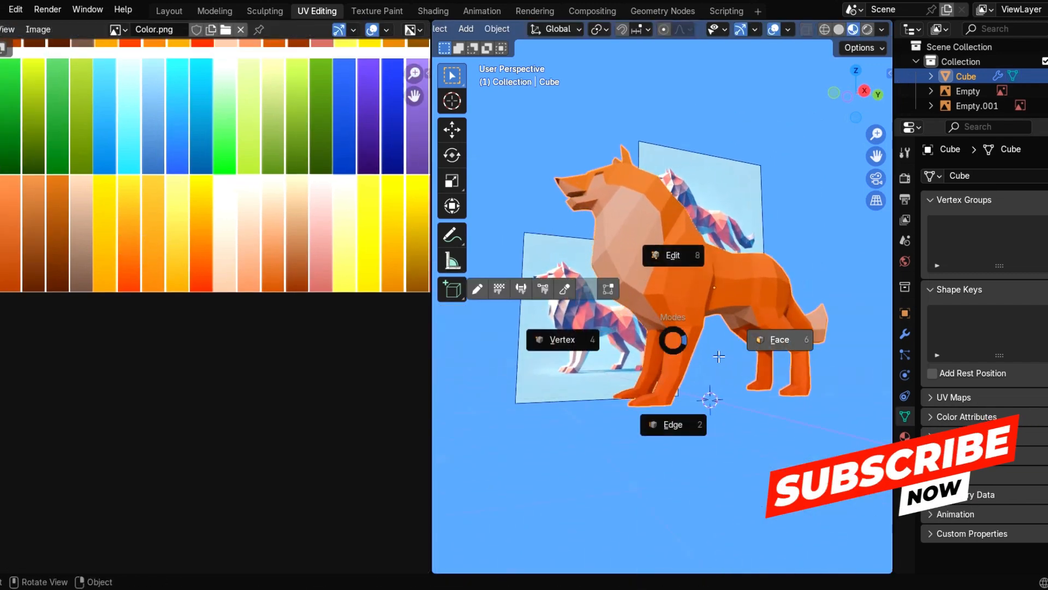
pyautogui.scroll(4, 696, 386)
pyautogui.moveTo(724, 437); pyautogui.dragTo(732, 391, button='middle')
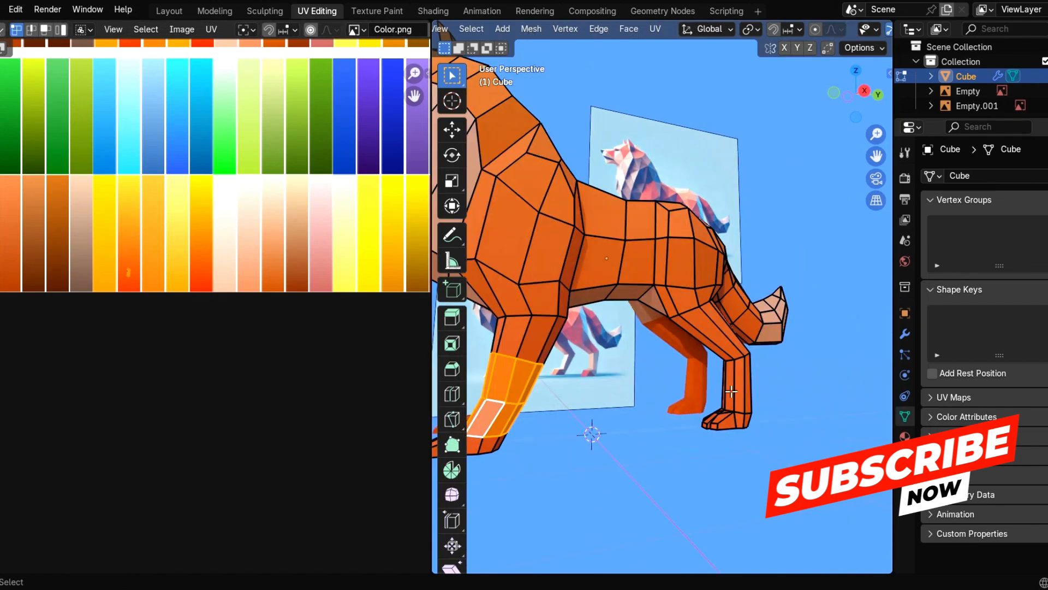
pyautogui.moveTo(155, 298); pyautogui.dragTo(155, 298)
pyautogui.press('g')
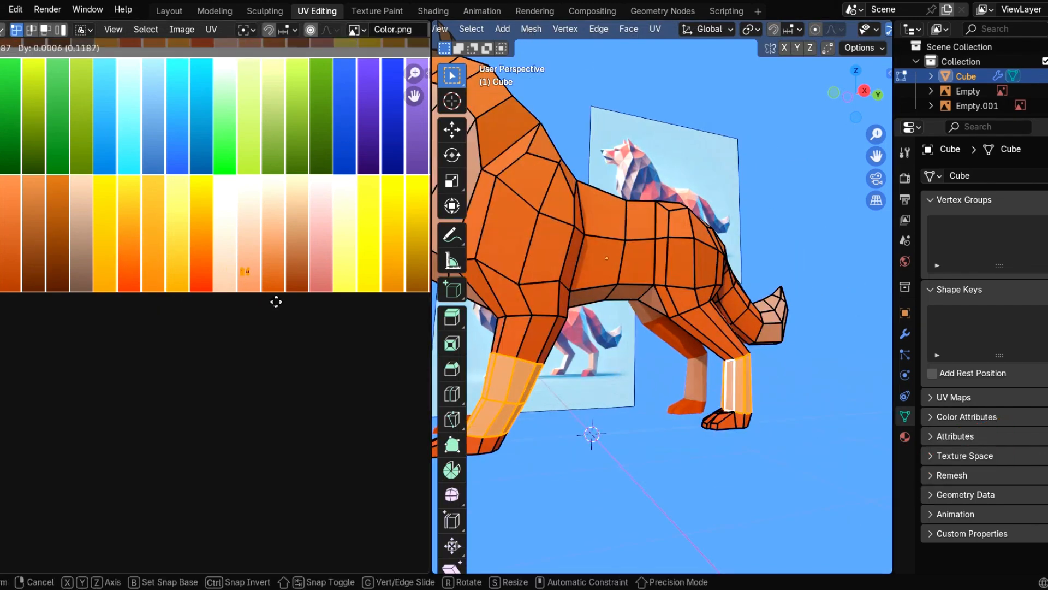
pyautogui.click(276, 301)
pyautogui.press('Tab')
# Recolour the rump face beneath the tail base with the pale peach strip.
pyautogui.scroll(-3, 672, 328)
pyautogui.moveTo(671, 329); pyautogui.dragTo(667, 264, button='middle')
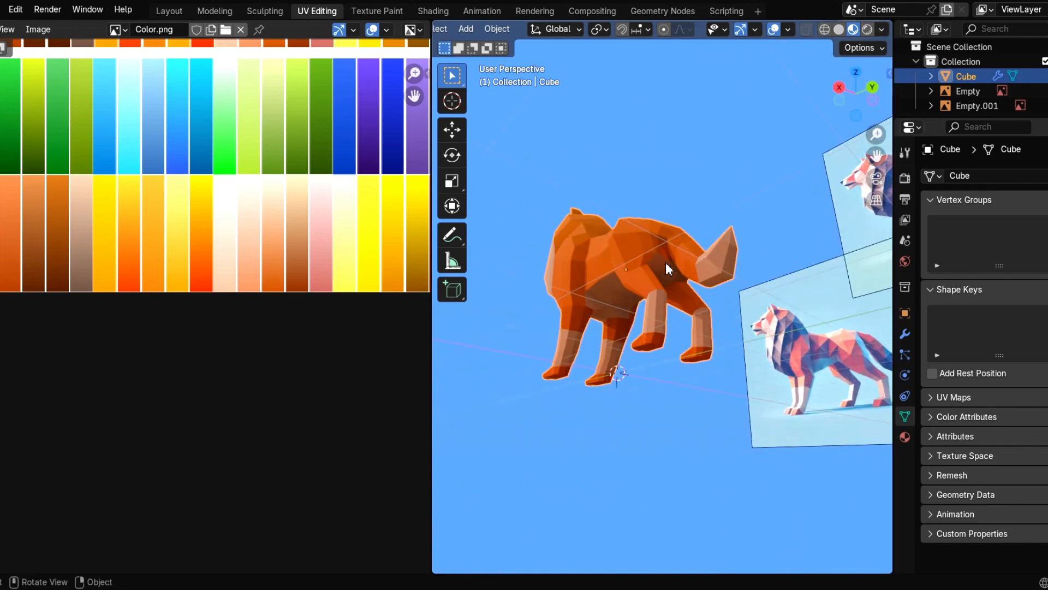
pyautogui.press('Tab')
pyautogui.scroll(3, 663, 251)
pyautogui.click(673, 211)
pyautogui.moveTo(673, 212); pyautogui.dragTo(702, 273, button='middle')
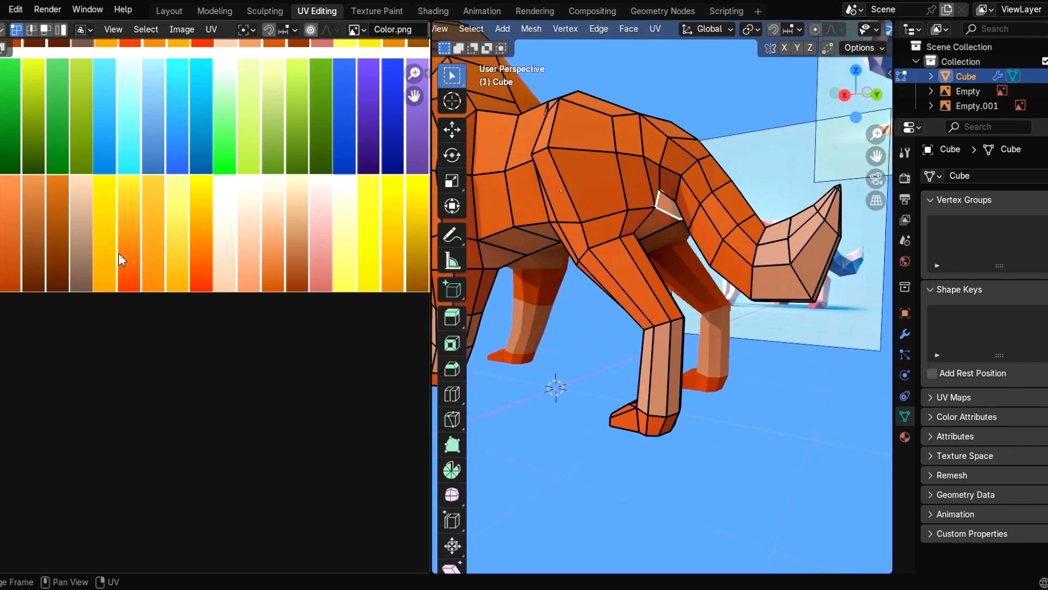
pyautogui.press('g')
pyautogui.click(264, 283)
# Slide the vertex at the corner of the rump face beneath the tail along its edges.
pyautogui.press('Tab')
pyautogui.click(610, 349)
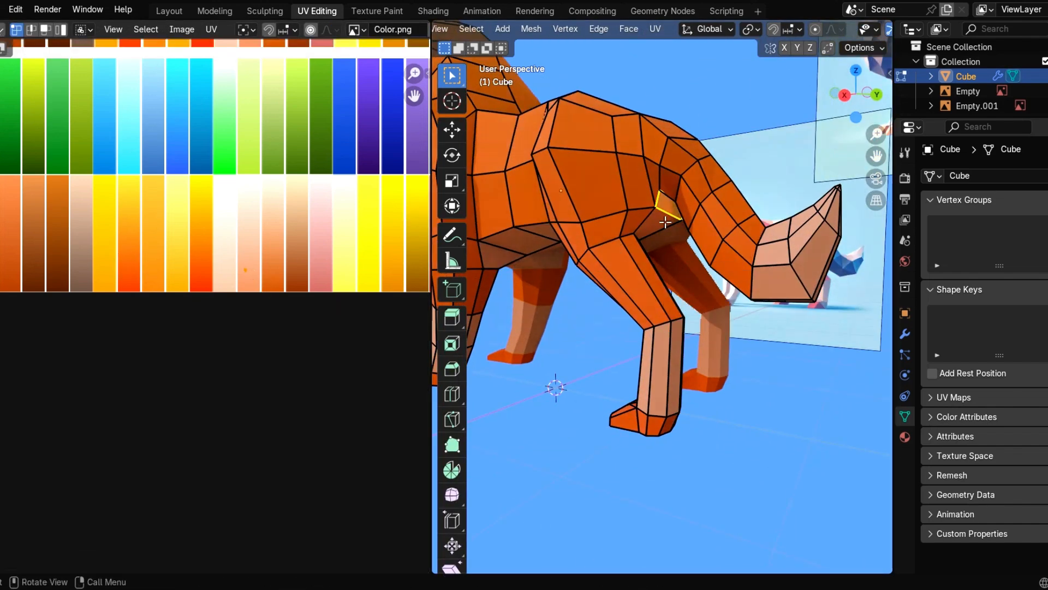
pyautogui.click(666, 220)
pyautogui.scroll(2, 673, 219)
pyautogui.moveTo(678, 220); pyautogui.dragTo(685, 270, button='middle')
pyautogui.press('g')
pyautogui.press('g')
pyautogui.click(681, 216)
pyautogui.press('g')
pyautogui.press('g')
pyautogui.click(687, 209)
pyautogui.press('Tab')
# Switch to the Modeling workspace and show the wolf mesh from the right side in material preview.
pyautogui.scroll(-4, 650, 228)
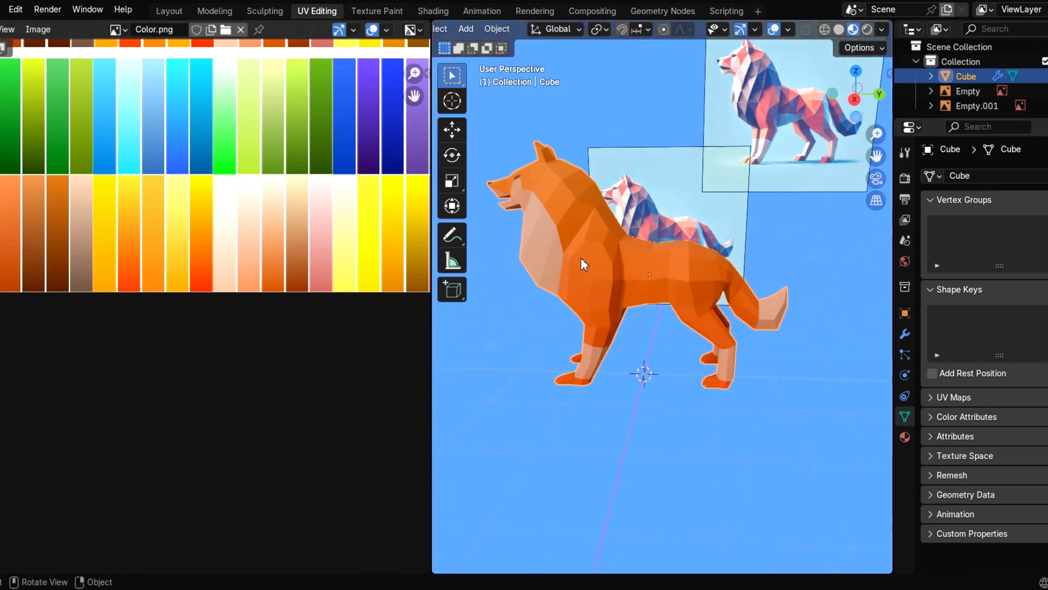
pyautogui.moveTo(581, 258); pyautogui.dragTo(606, 268, button='middle')
pyautogui.scroll(1, 568, 224)
pyautogui.scroll(-3, 557, 208)
pyautogui.moveTo(557, 208); pyautogui.dragTo(633, 329, button='middle')
pyautogui.press('KP_3')
pyautogui.scroll(5, 625, 344)
pyautogui.press('Tab')
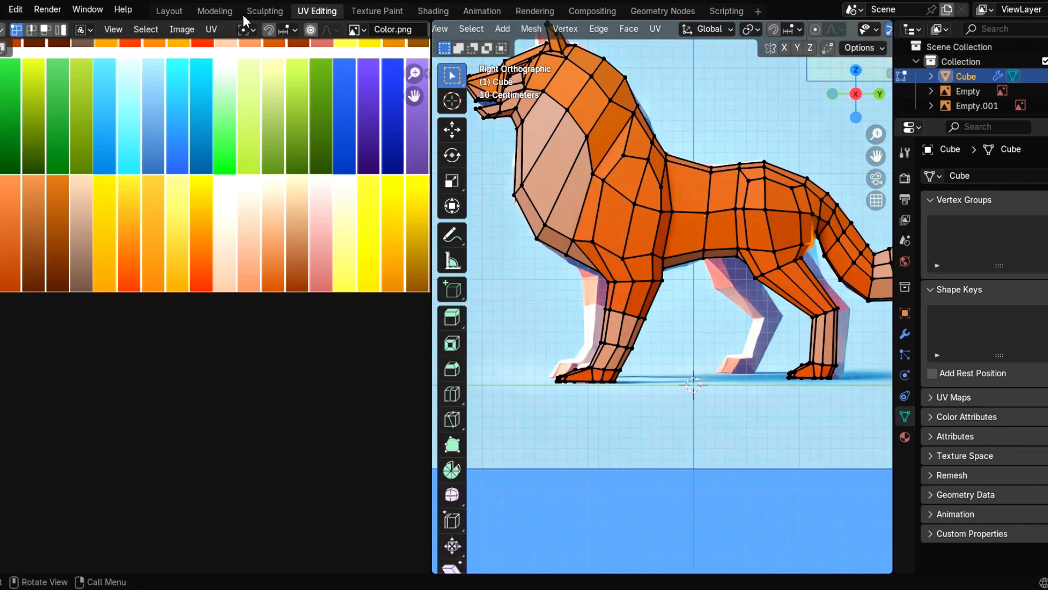
pyautogui.hotkey('ctrl', 'pageup')
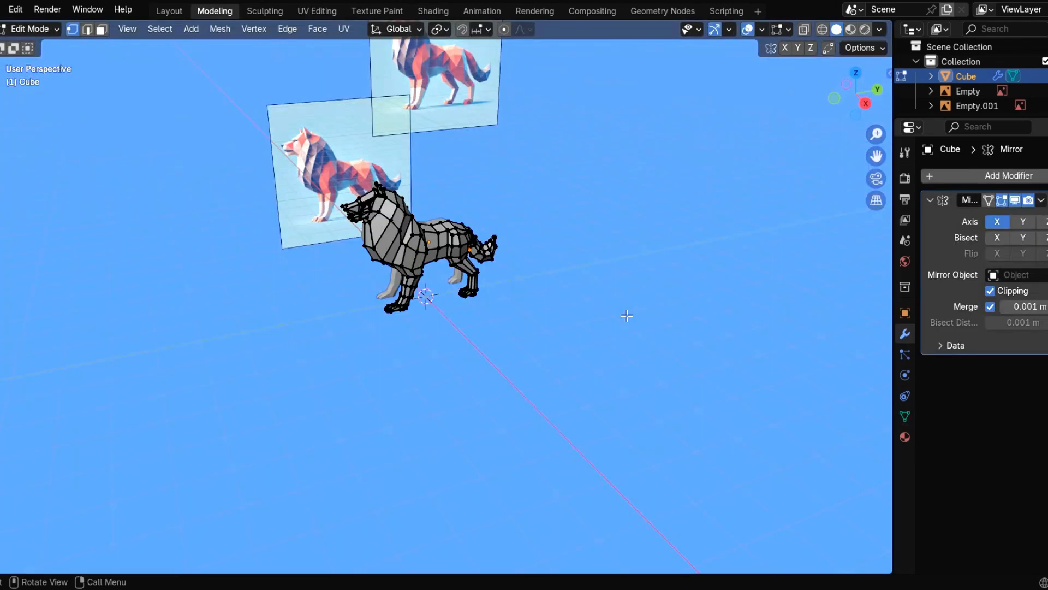
pyautogui.press('KP_3')
pyautogui.press('z')
pyautogui.click(462, 374)
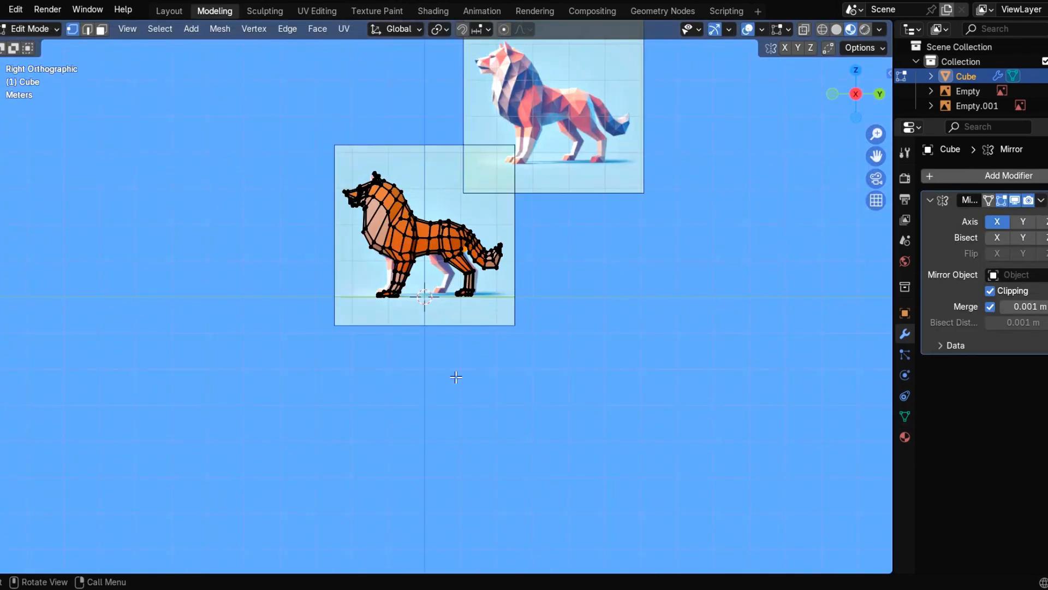
# Checker-deselect the edge loop at the top of the front leg's peach section and slide the remaining vertices down the leg.
pyautogui.scroll(4, 348, 270)
pyautogui.scroll(4, 348, 269)
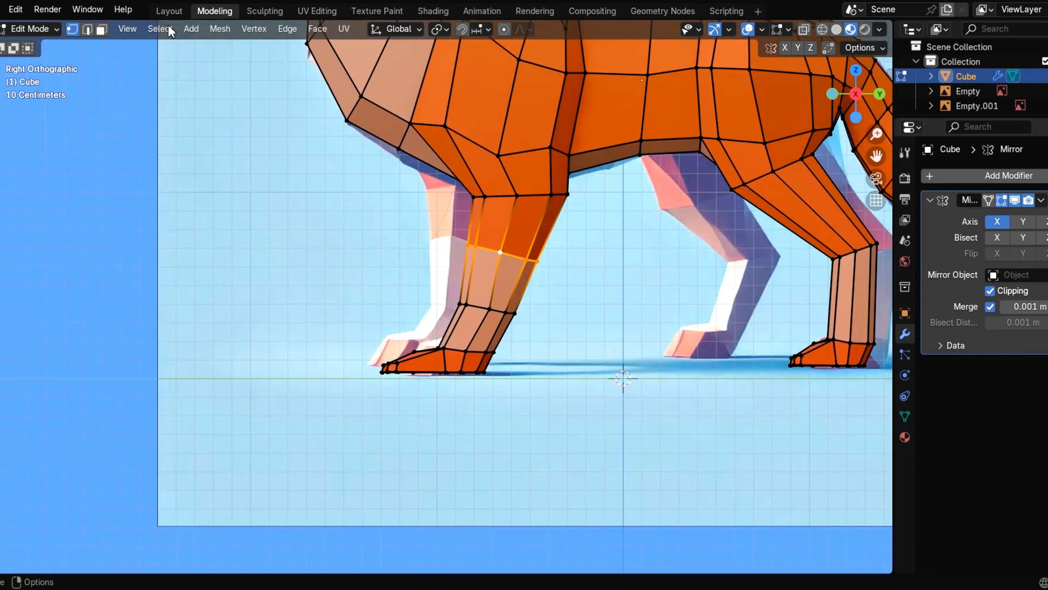
pyautogui.click(160, 29)
pyautogui.click(201, 171)
pyautogui.scroll(3, 624, 250)
pyautogui.press('g')
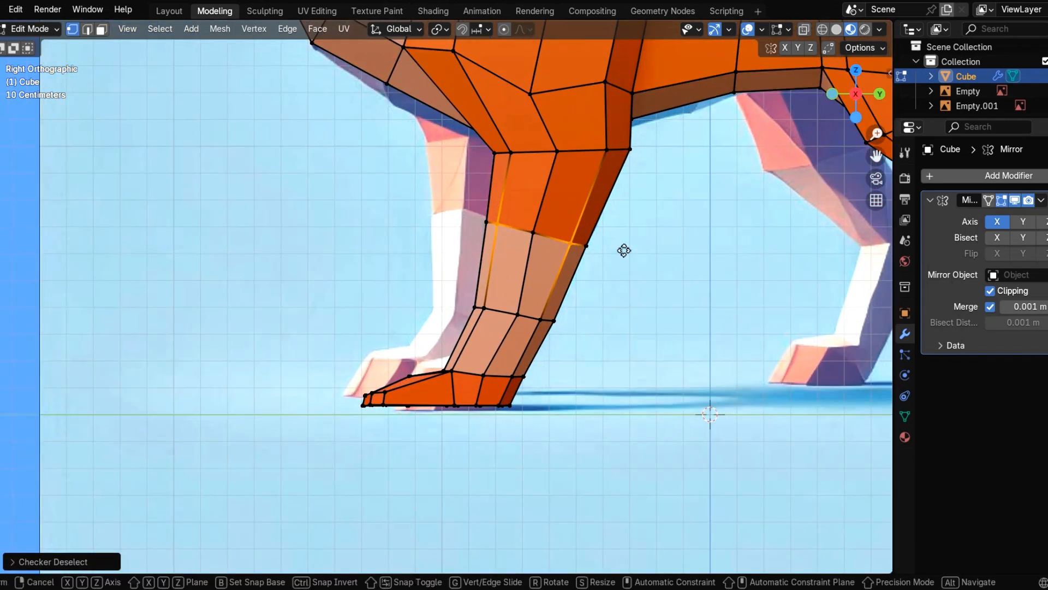
pyautogui.press('g')
pyautogui.click(620, 263)
# Checker-deselect the edge loop at the top of the hind leg's peach section and slide the remaining vertices slightly along the leg.
pyautogui.scroll(-3, 620, 263)
pyautogui.keyDown('shift'); pyautogui.moveTo(849, 250); pyautogui.dragTo(461, 281, button='middle'); pyautogui.keyUp('shift')
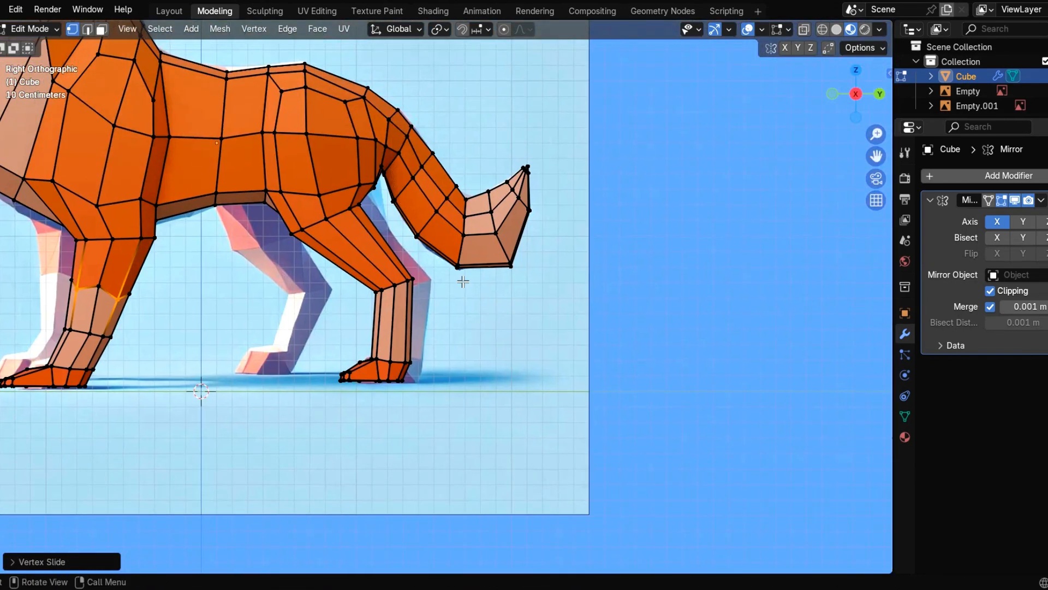
pyautogui.scroll(3, 461, 280)
pyautogui.keyDown('alt'); pyautogui.click(374, 278); pyautogui.keyUp('alt')
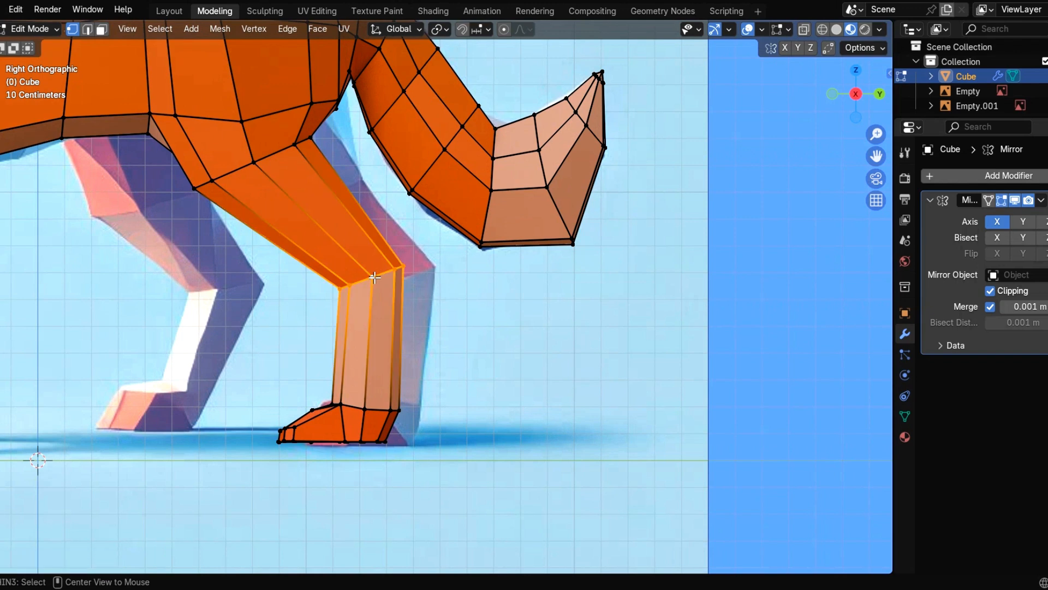
pyautogui.click(158, 29)
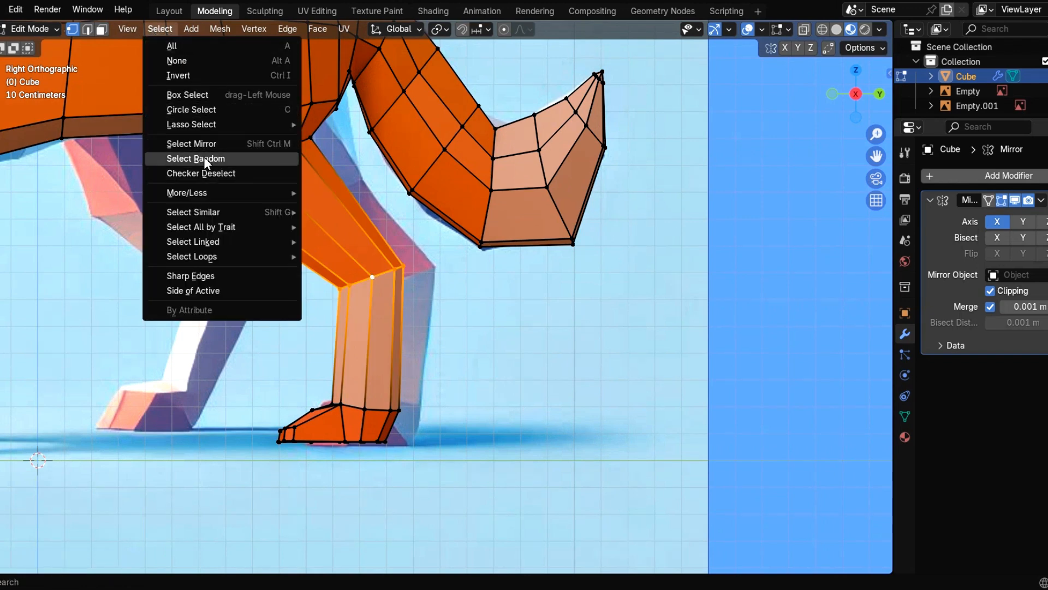
pyautogui.click(213, 174)
pyautogui.press('g')
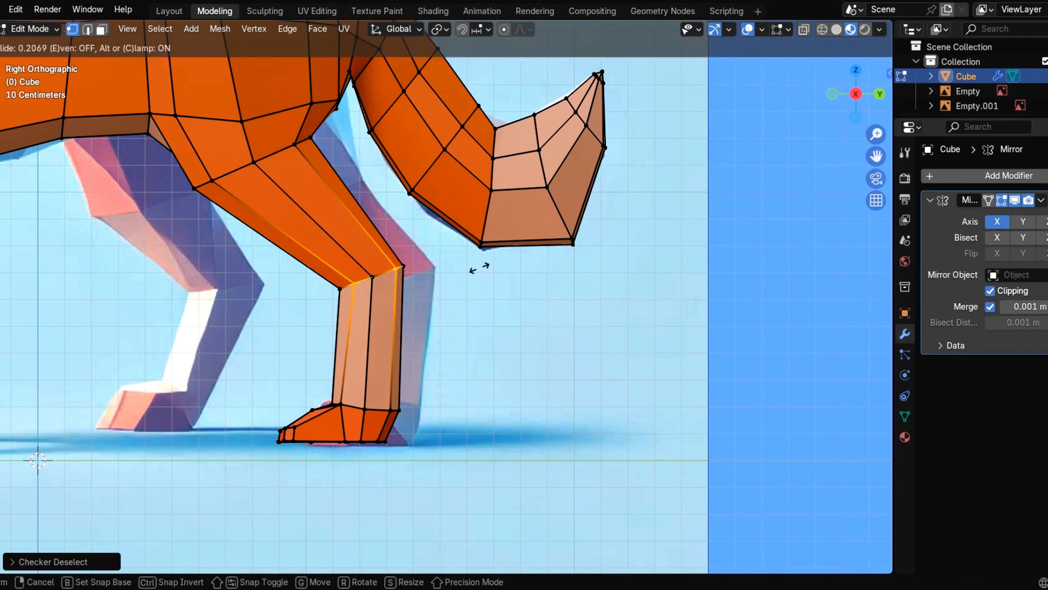
pyautogui.press('Escape')
pyautogui.scroll(2, 433, 283)
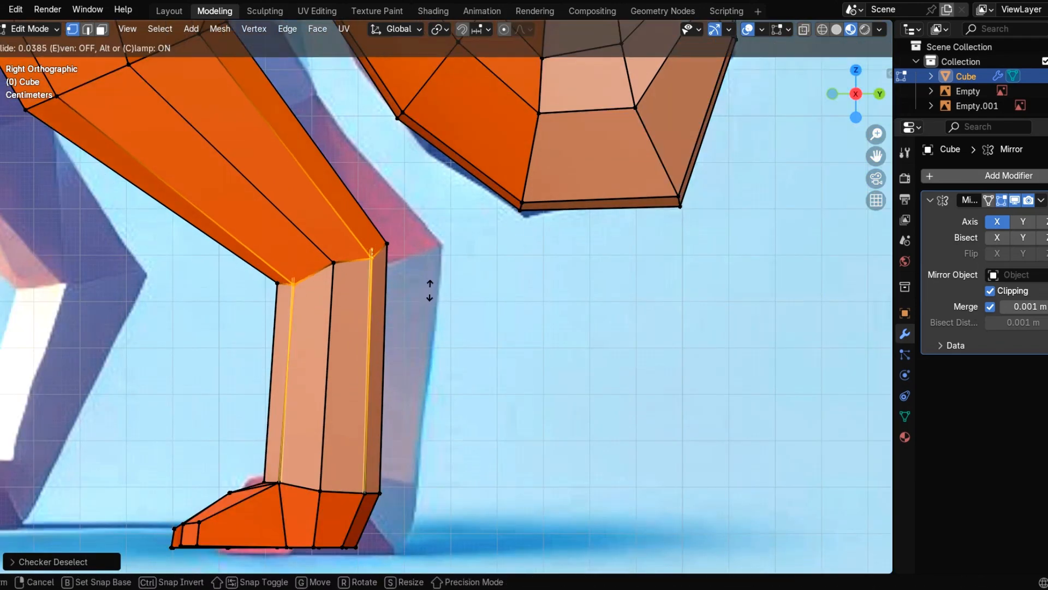
pyautogui.click(429, 284)
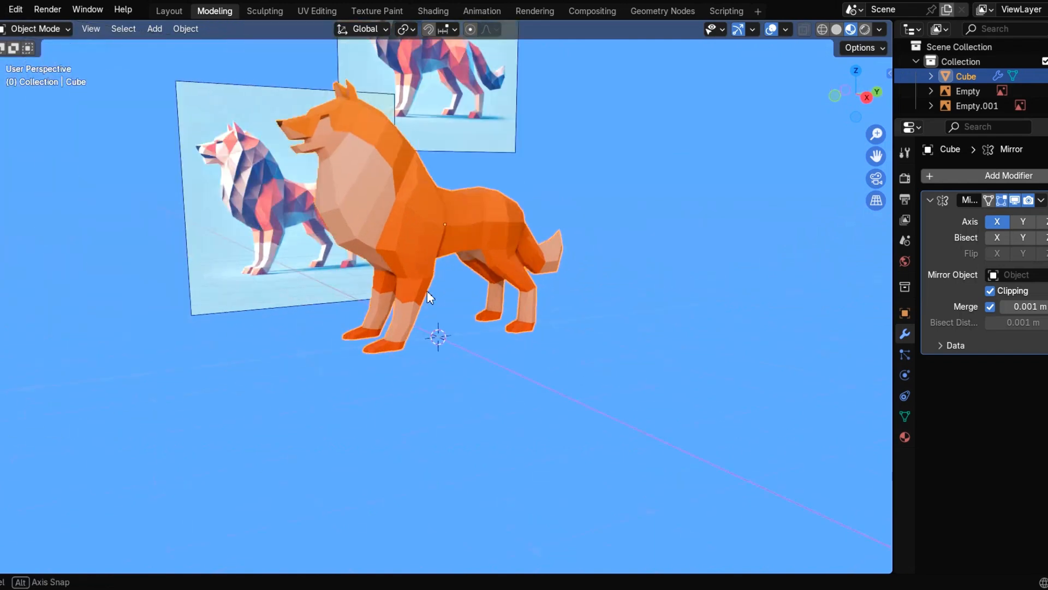
# Hide both reference images standing behind the wolf.
pyautogui.moveTo(428, 291); pyautogui.dragTo(429, 166, button='middle')
pyautogui.scroll(5, 410, 289)
pyautogui.scroll(-8, 461, 252)
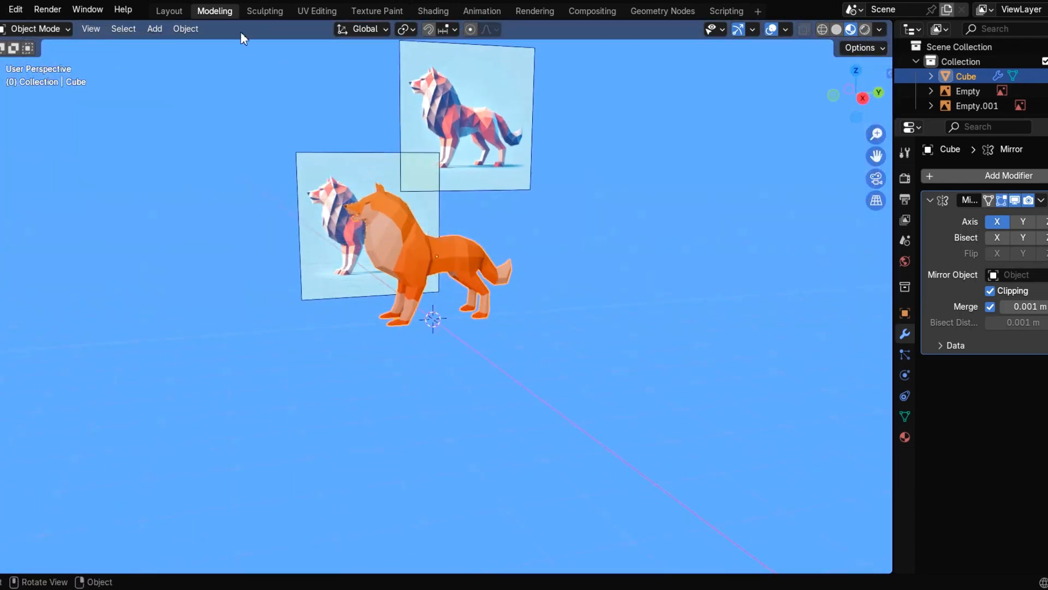
pyautogui.click(419, 90)
pyautogui.keyDown('shift'); pyautogui.click(355, 162); pyautogui.keyUp('shift')
pyautogui.press('h')
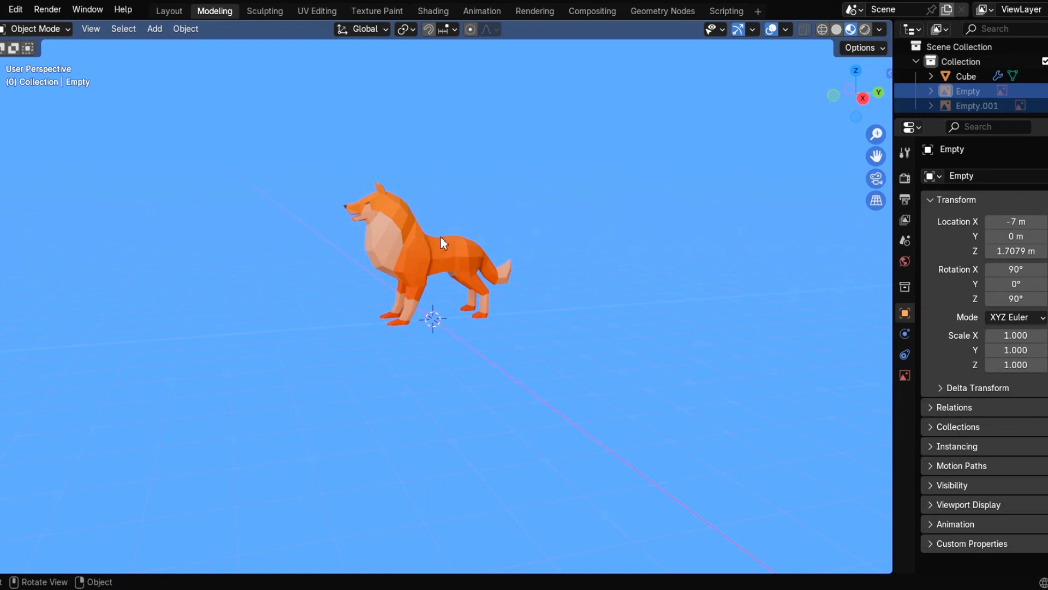
# Turn off the viewport overlays and gizmos and view the coloured wolf from its side.
pyautogui.click(771, 29)
pyautogui.click(738, 29)
pyautogui.scroll(5, 479, 270)
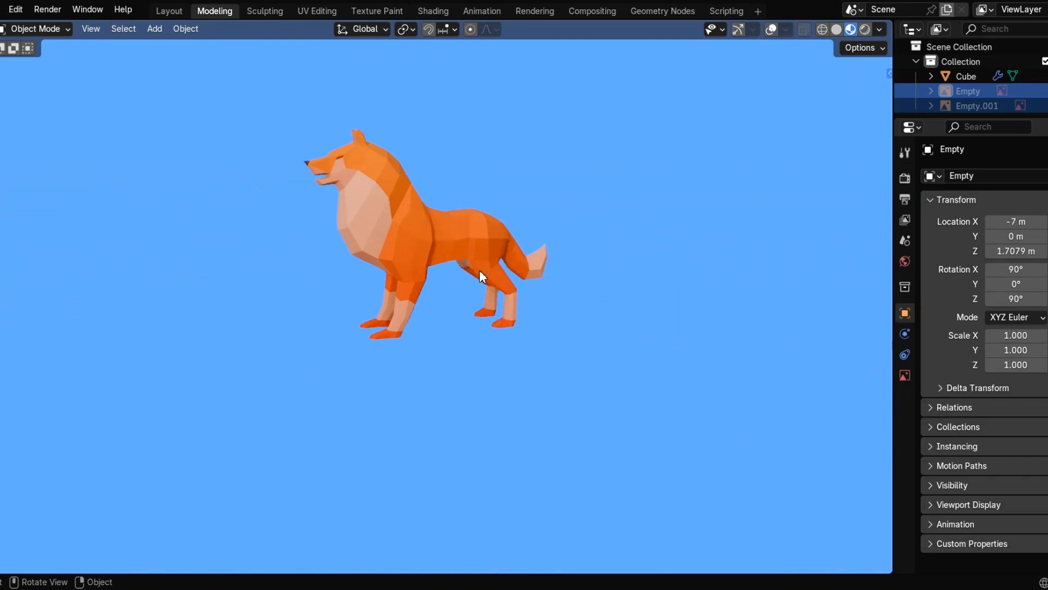
pyautogui.moveTo(479, 302); pyautogui.dragTo(395, 292, button='middle')
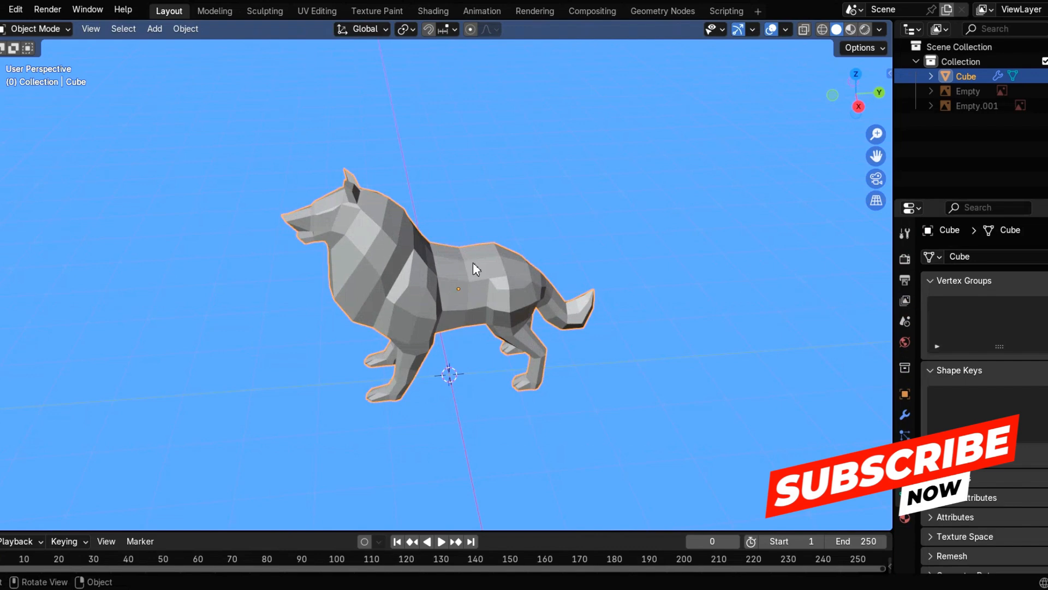
# In Edit Mode from the right side, raise the top edges of the wolf's mid-back along Z with proportional editing on.
pyautogui.press('Tab')
pyautogui.press('KP_3')
pyautogui.click(504, 30)
pyautogui.keyDown('shift'); pyautogui.moveTo(496, 164); pyautogui.dragTo(473, 221, button='middle'); pyautogui.keyUp('shift')
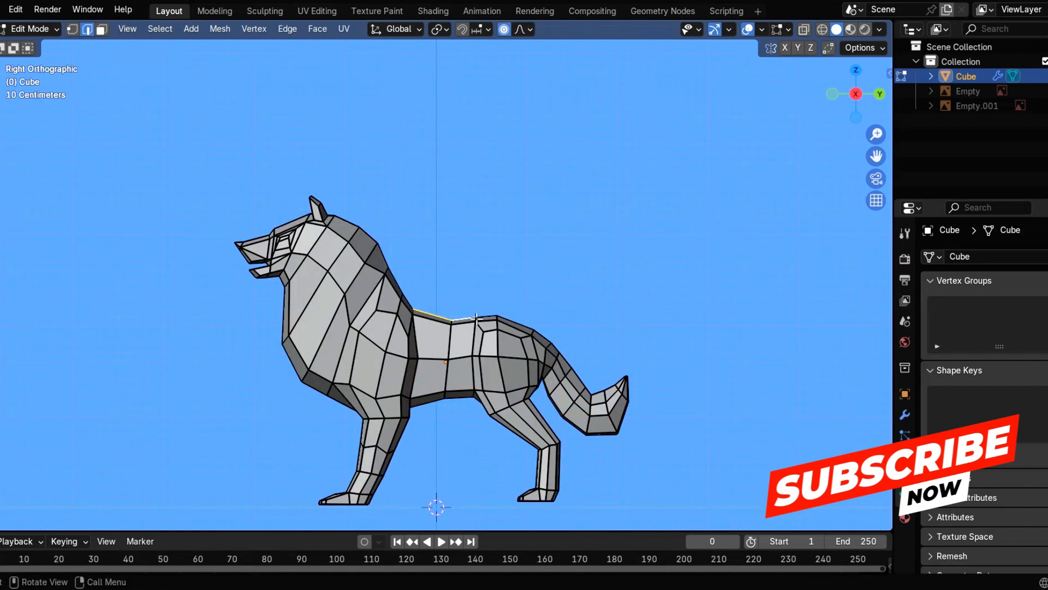
pyautogui.scroll(2, 465, 295)
pyautogui.click(437, 330)
pyautogui.keyDown('shift'); pyautogui.click(482, 332); pyautogui.keyUp('shift')
pyautogui.press('g')
pyautogui.press('z')
pyautogui.click(487, 302)
pyautogui.press('Tab')
pyautogui.press('Tab')
pyautogui.click(497, 449)
# Switch the viewport shading to Material Preview and show the wolf in Object Mode from a front-side angle.
pyautogui.press('z')
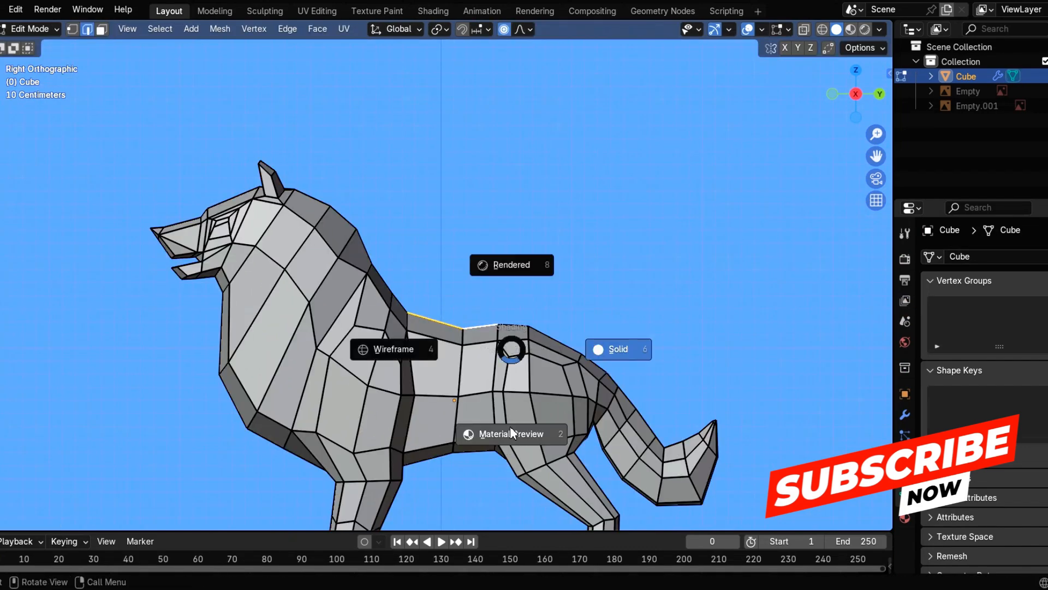
pyautogui.click(510, 426)
pyautogui.scroll(-3, 480, 354)
pyautogui.press('Tab')
pyautogui.moveTo(460, 279)
pyautogui.mouseDown(button='middle')
pyautogui.moveTo(454, 320)
pyautogui.moveTo(437, 324)
pyautogui.moveTo(519, 314)
pyautogui.moveTo(449, 304)
pyautogui.moveTo(441, 282)
pyautogui.moveTo(497, 300)
pyautogui.moveTo(461, 300)
pyautogui.mouseUp(button='middle')
pyautogui.scroll(1, 473, 314)
pyautogui.scroll(1, 485, 310)
# Hide the viewport gizmos and overlays for a clean view of the finished wolf.
pyautogui.click(739, 30)
pyautogui.click(771, 30)
pyautogui.scroll(-1, 503, 300)
pyautogui.scroll(1, 441, 283)
pyautogui.scroll(1, 443, 290)
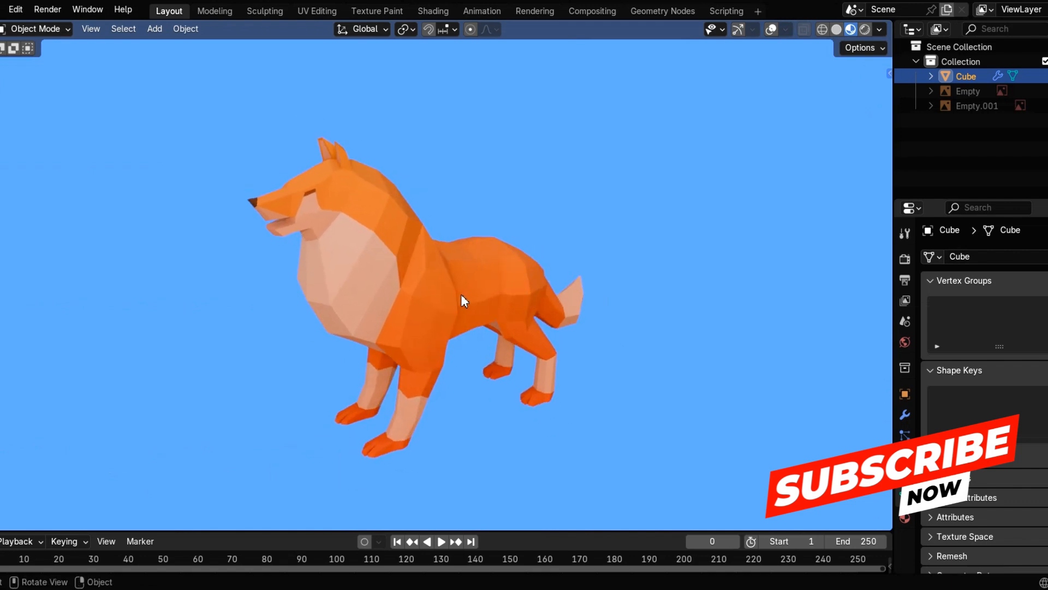